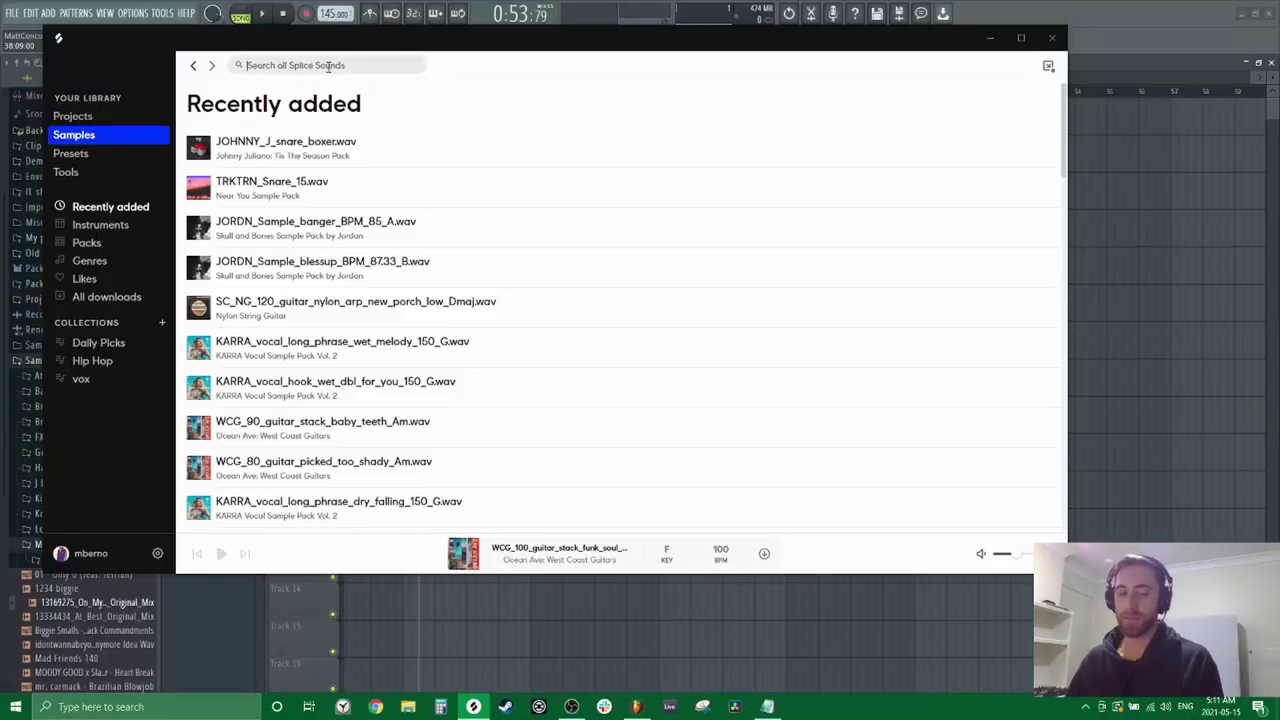
# Search the Splice library for 'guitar' and preview a loop from the results
pyautogui.click(328, 66)
pyautogui.write('guita')
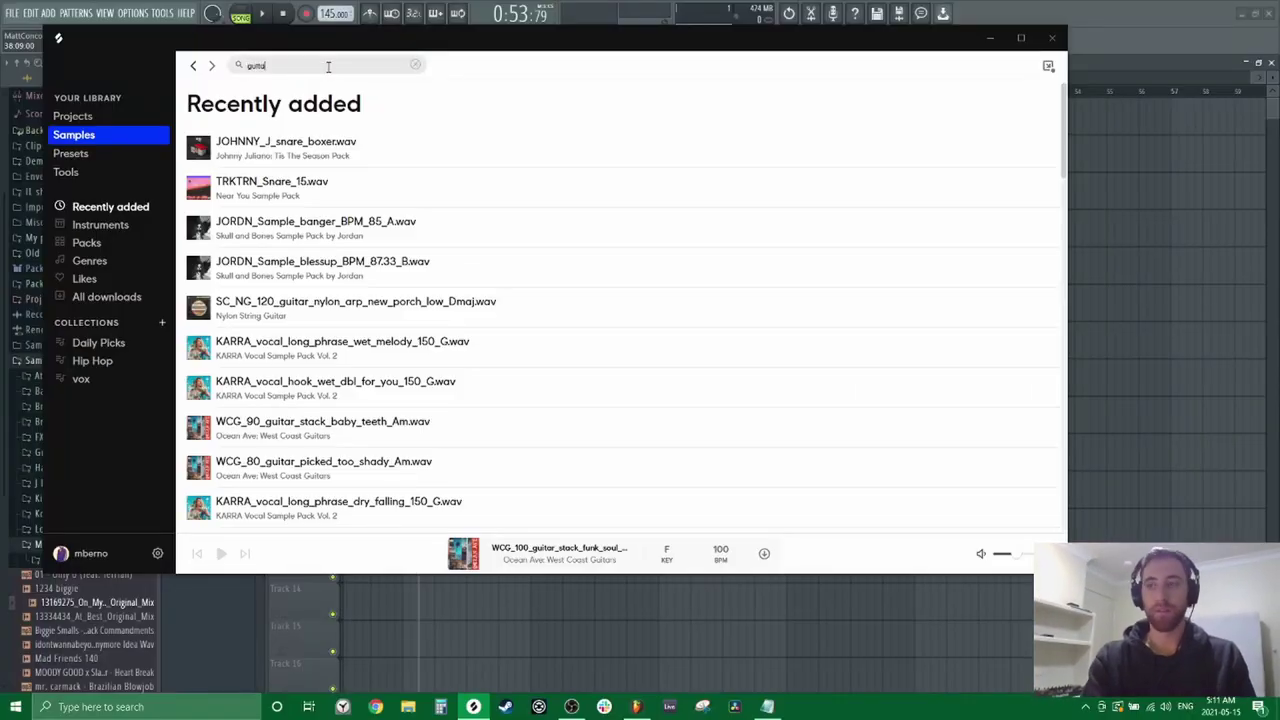
pyautogui.write('r')
pyautogui.press('Return')
pyautogui.click(250, 243)
pyautogui.scroll(-6, 275, 297)
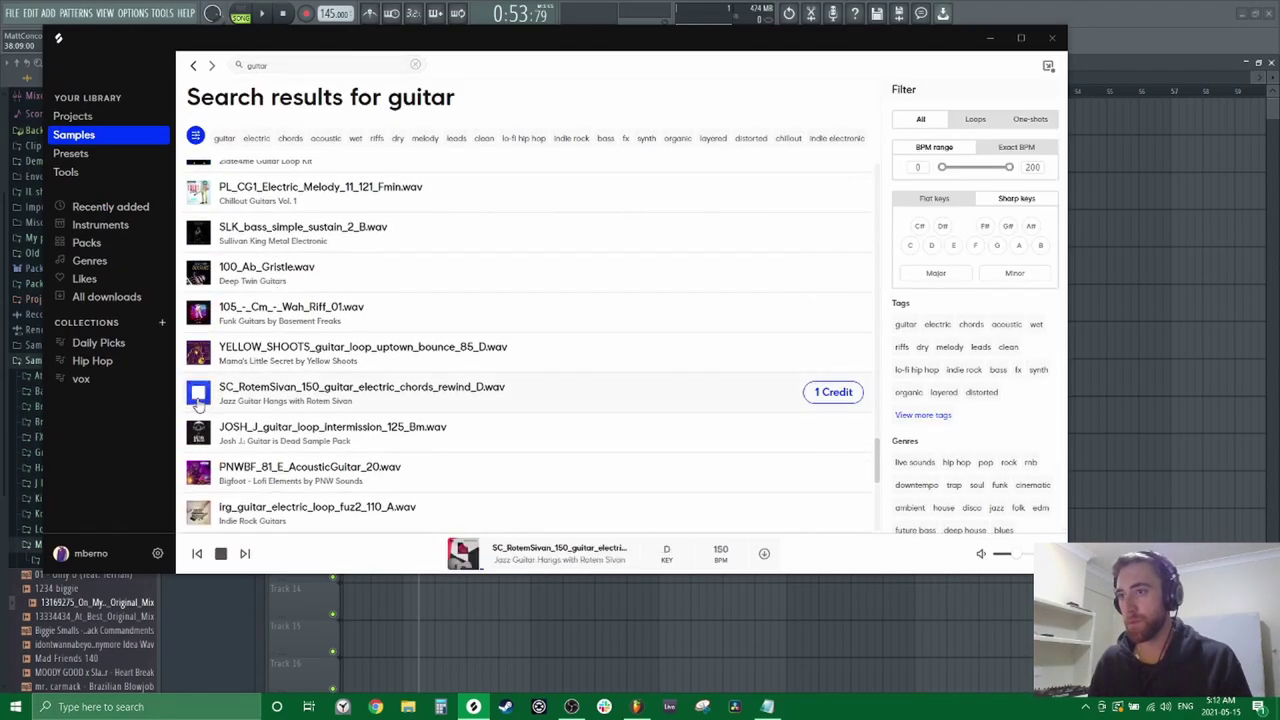
pyautogui.scroll(-1, 197, 443)
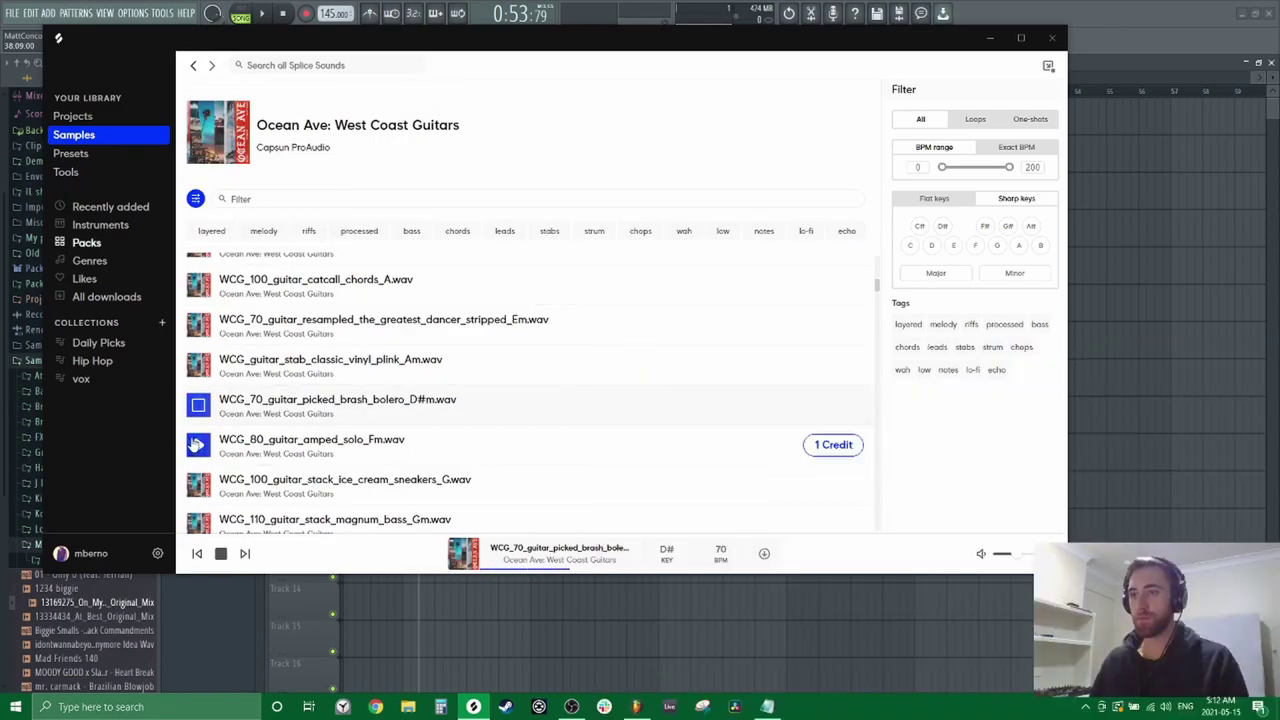
# Filter to key F and audition the stunner gunner, crystal oceans and chord strum loops
pyautogui.click(975, 245)
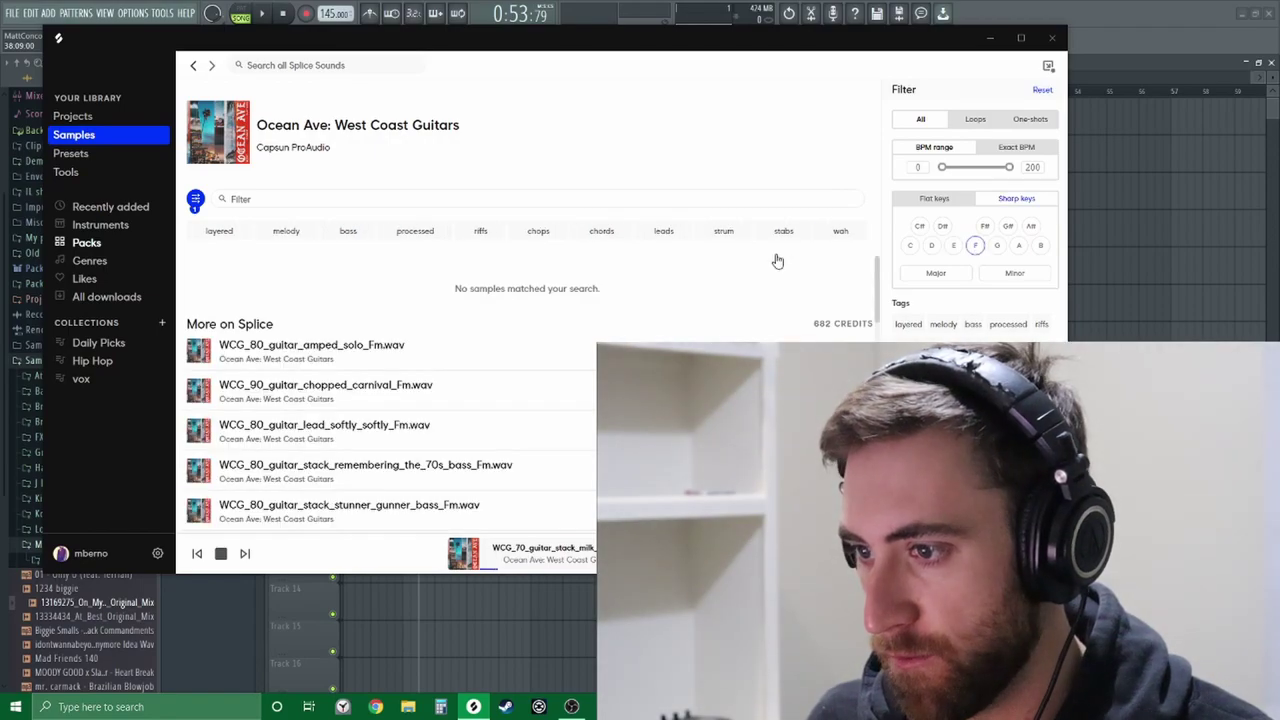
pyautogui.scroll(-3, 197, 354)
pyautogui.click(197, 377)
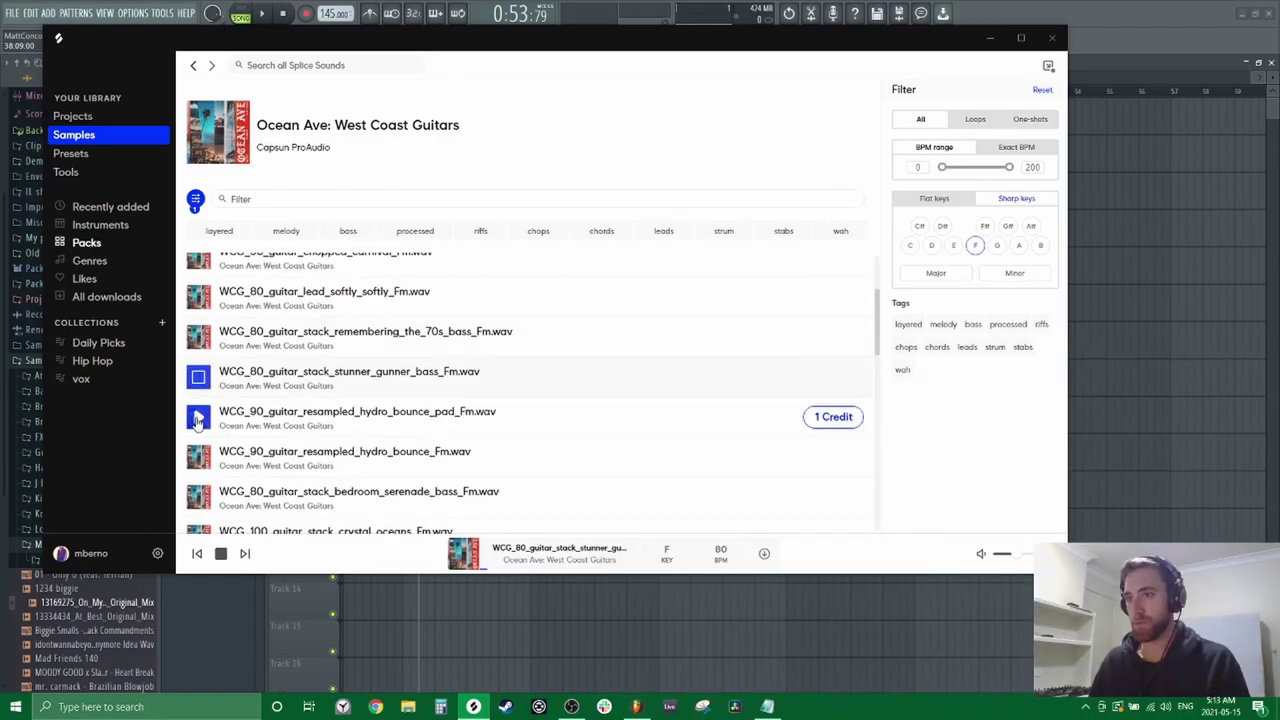
pyautogui.scroll(-2, 198, 424)
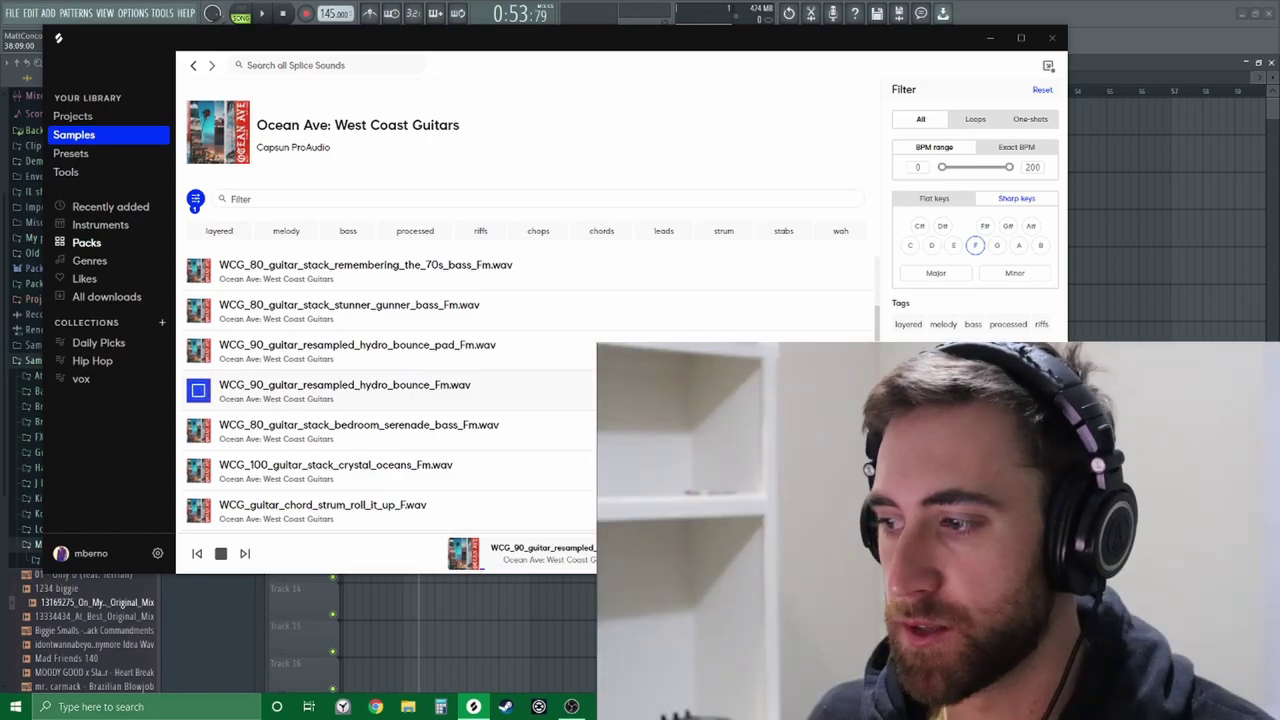
pyautogui.scroll(-2, 233, 388)
pyautogui.click(215, 402)
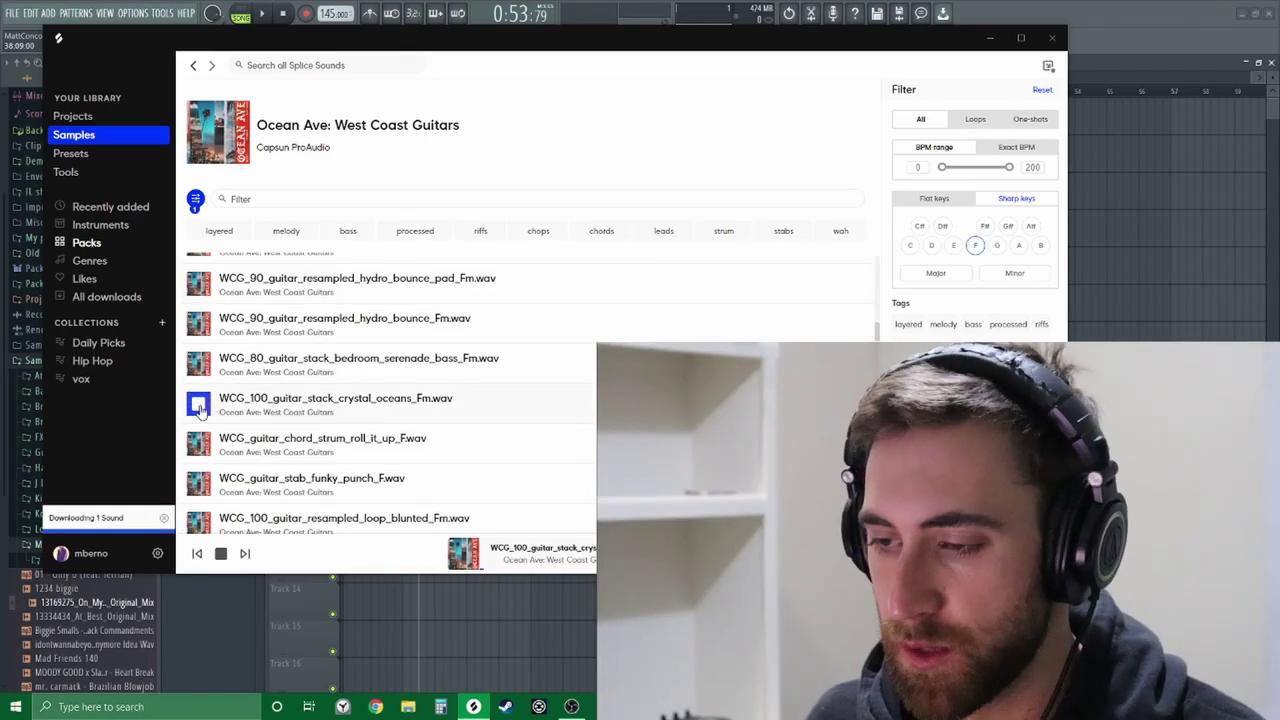
pyautogui.click(199, 442)
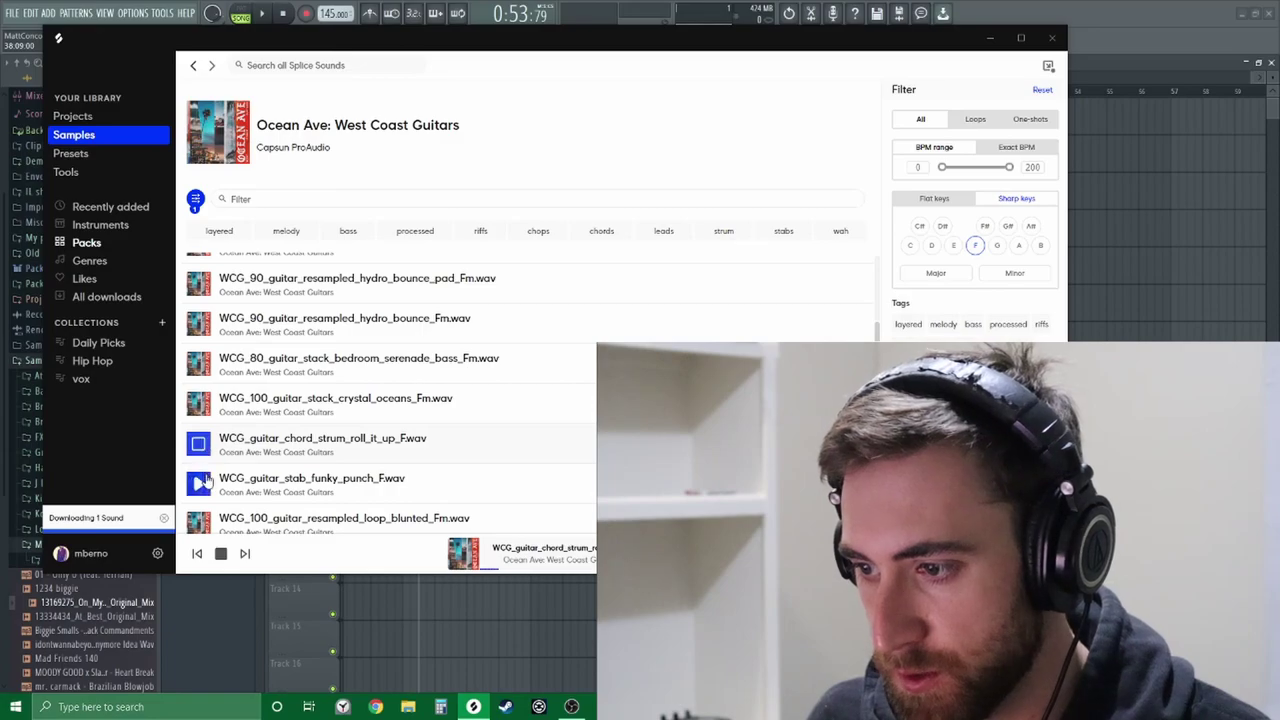
pyautogui.press('Down')
pyautogui.press('Down')
pyautogui.press('Down')
pyautogui.press('Down')
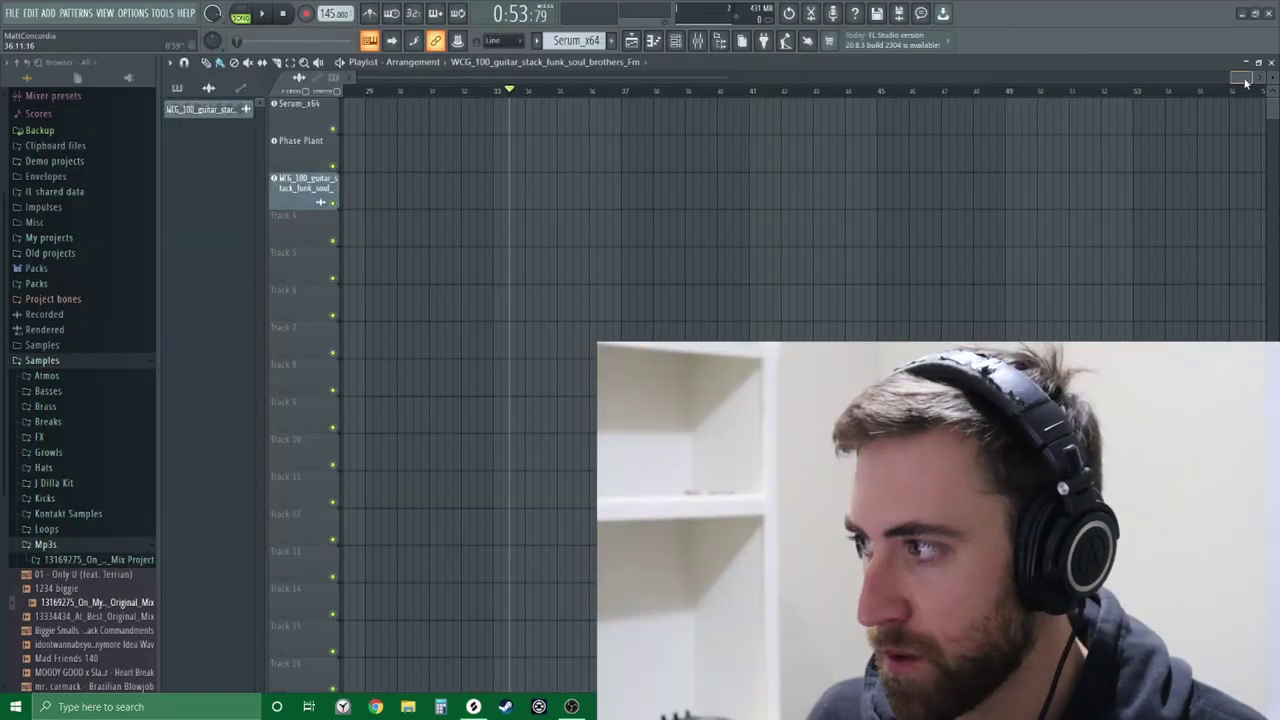
# Drop the hydro bounce pad loop onto track 4 as an audio clip
pyautogui.moveTo(1245, 83); pyautogui.dragTo(250, 85)
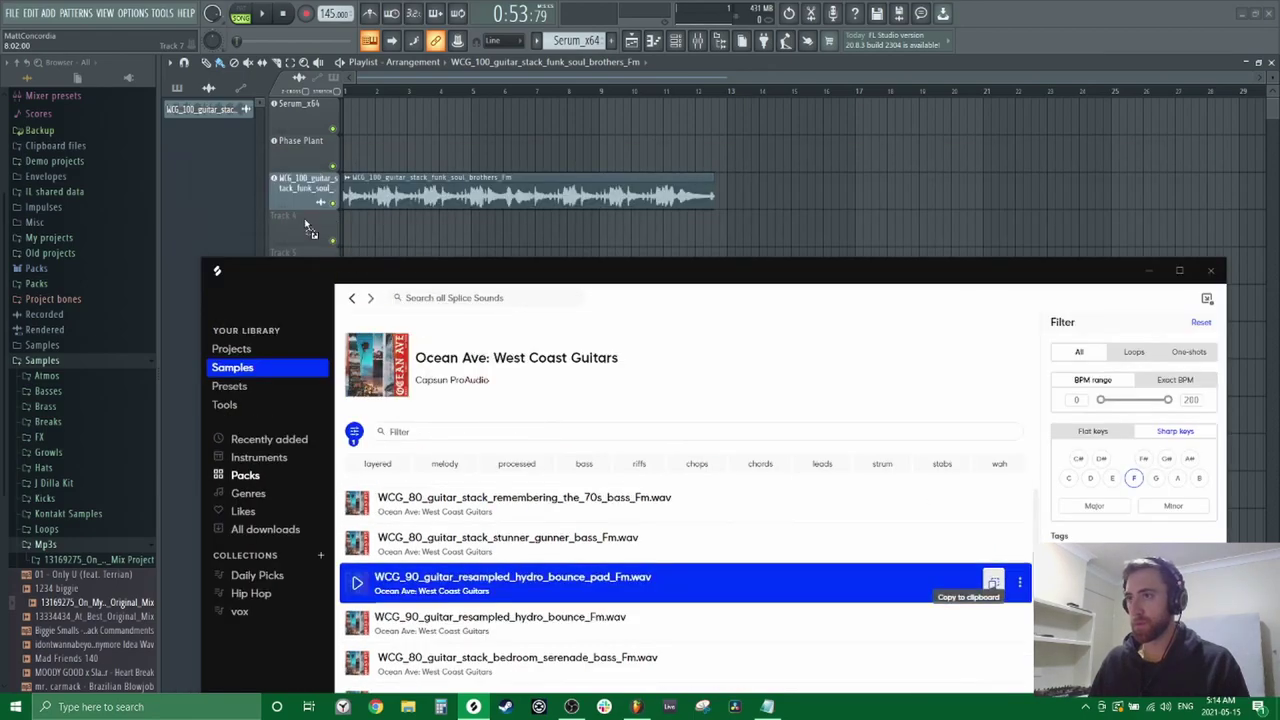
pyautogui.moveTo(310, 230); pyautogui.dragTo(312, 232)
pyautogui.click(610, 385)
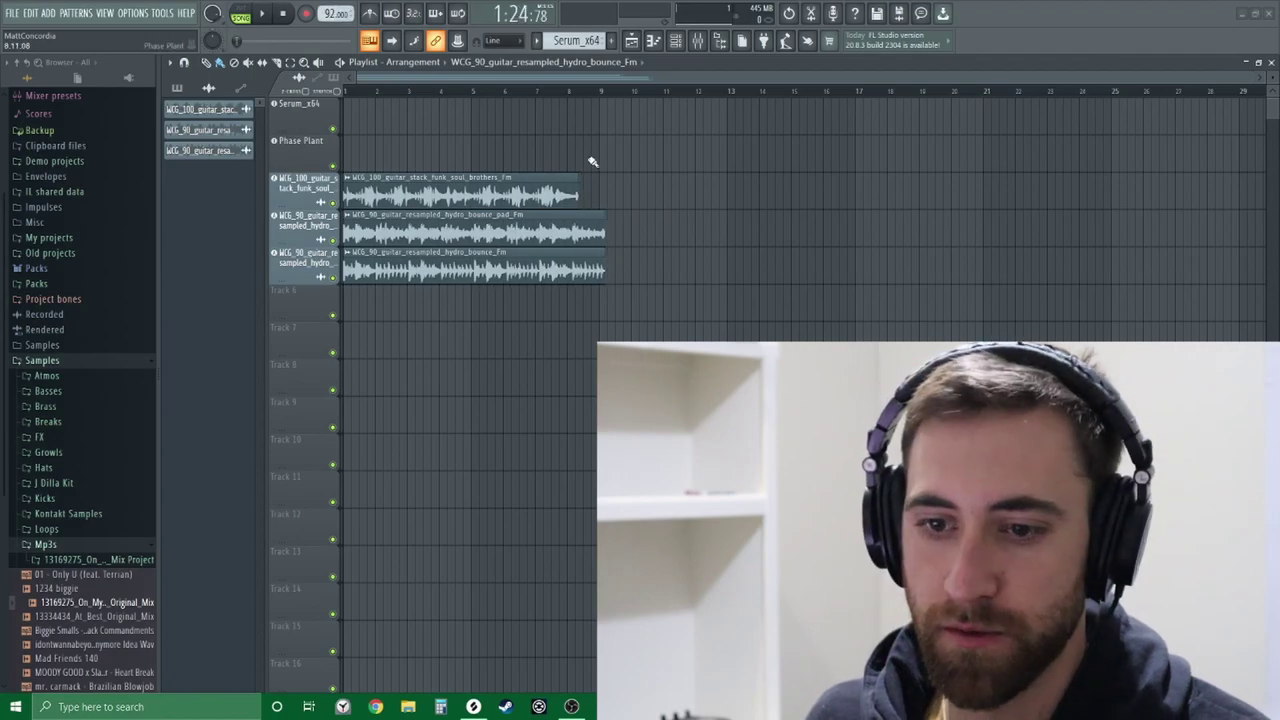
# Set the funk soul brothers sample's original tempo to 100 so it fits 92 BPM
pyautogui.doubleClick(413, 190)
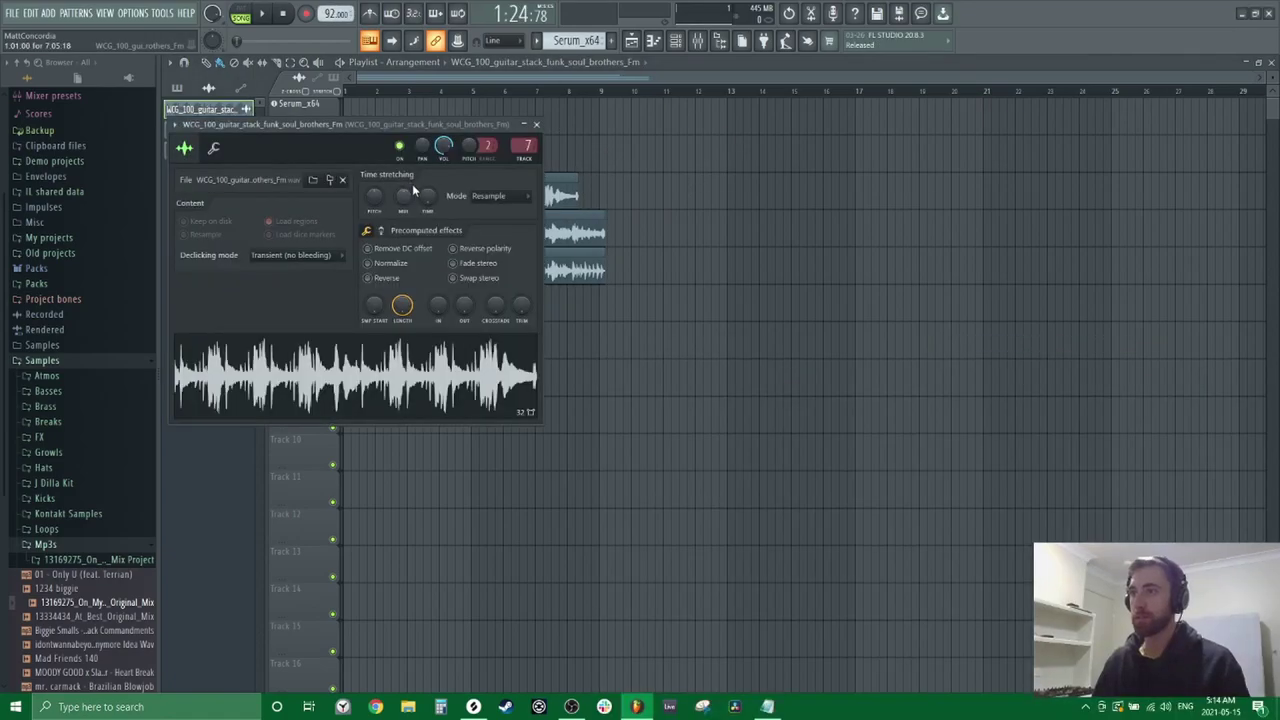
pyautogui.moveTo(367, 119); pyautogui.dragTo(484, 117)
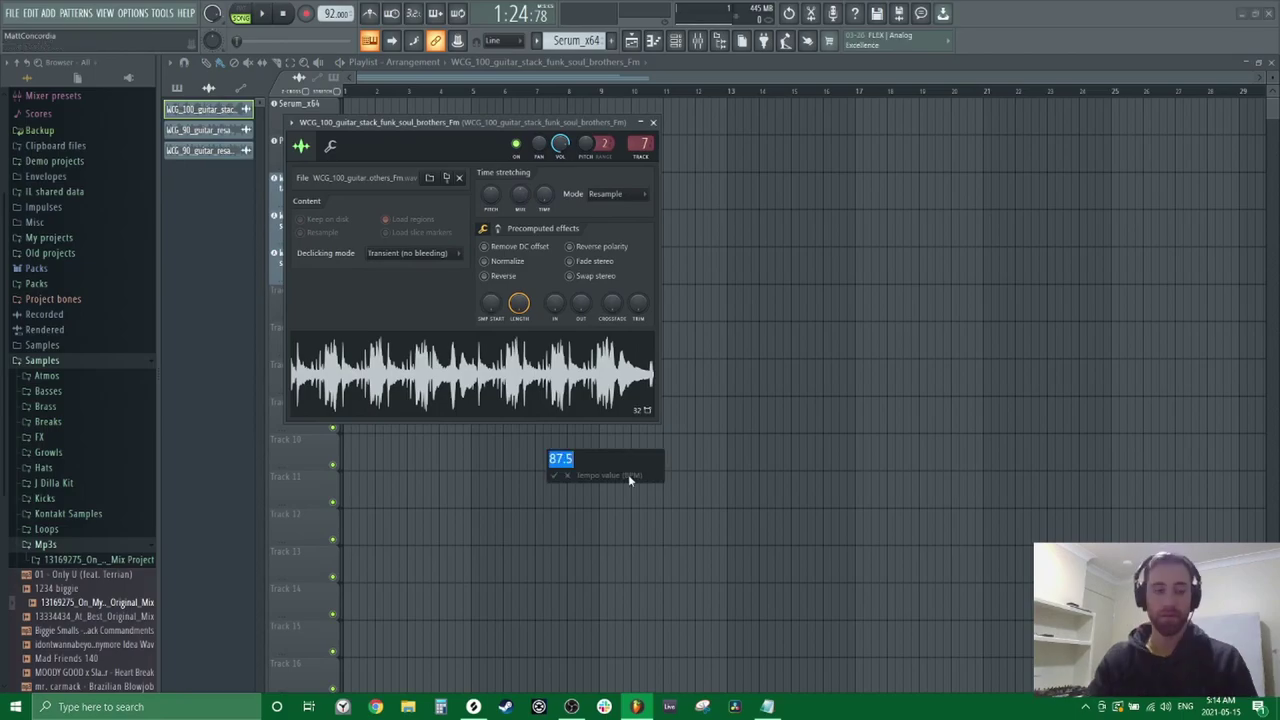
pyautogui.write('100')
pyautogui.press('Return')
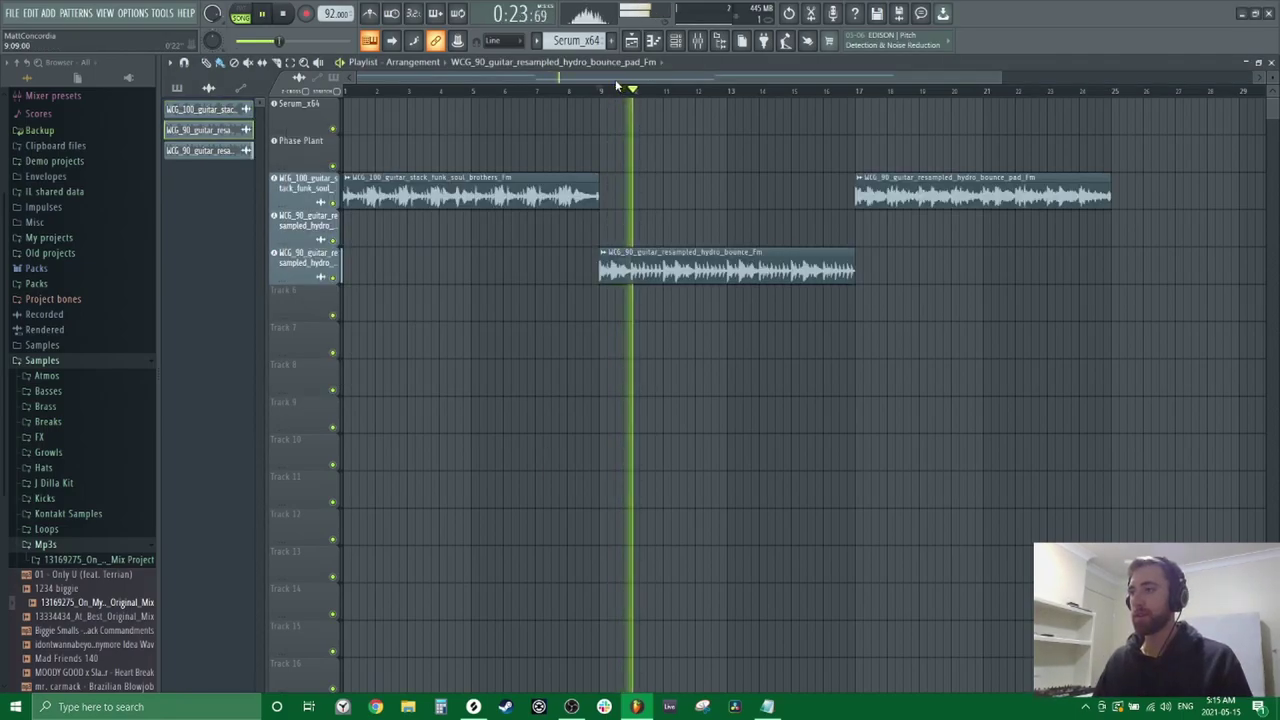
pyautogui.press('space')
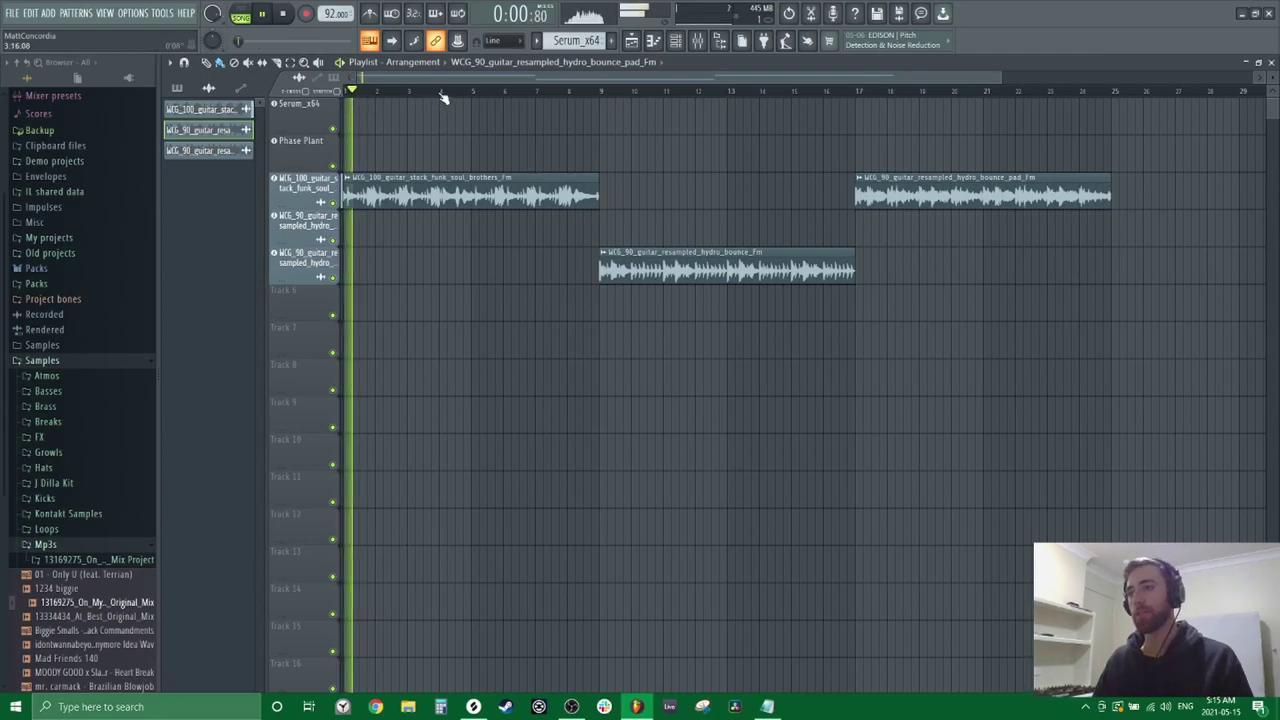
# Lay guitar clips from bar 9 and add a funk soul brothers copy at bar 49
pyautogui.click(601, 92)
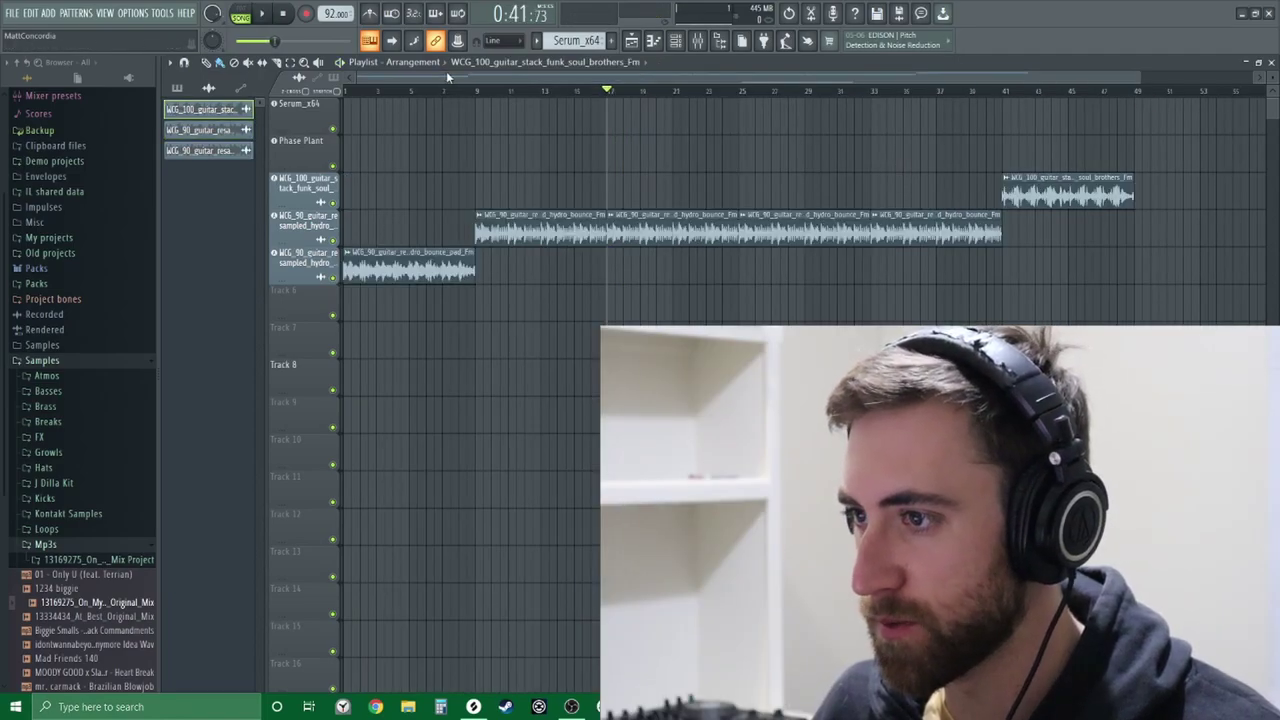
pyautogui.moveTo(446, 76); pyautogui.dragTo(570, 76)
pyautogui.click(1003, 190)
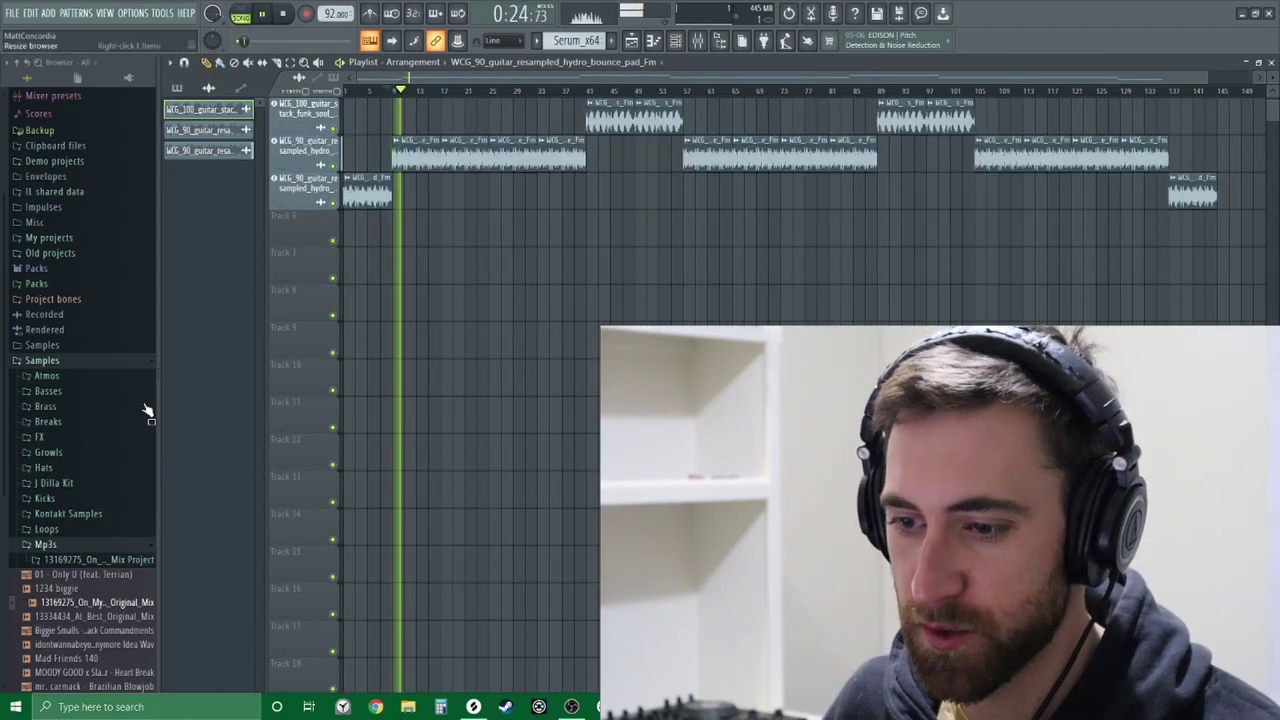
# Drop Kick (16) into the playlist as its own audio track
pyautogui.scroll(-4, 88, 482)
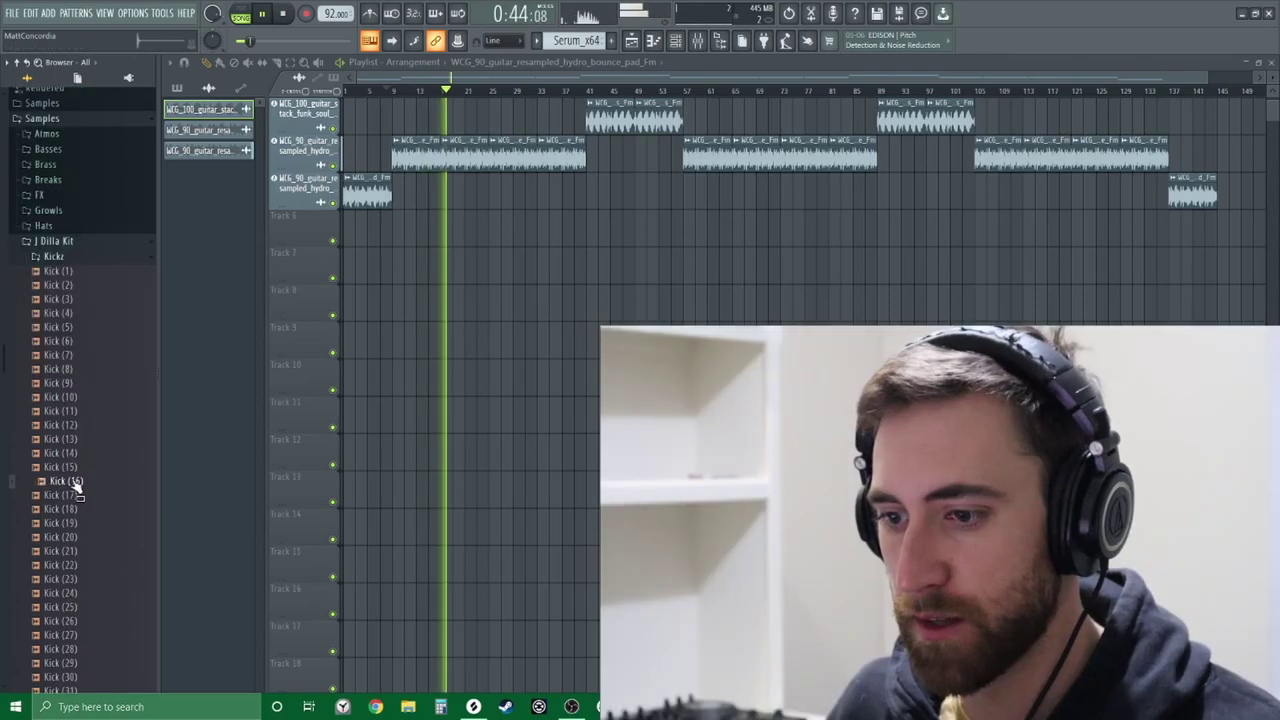
pyautogui.moveTo(72, 482); pyautogui.dragTo(330, 244)
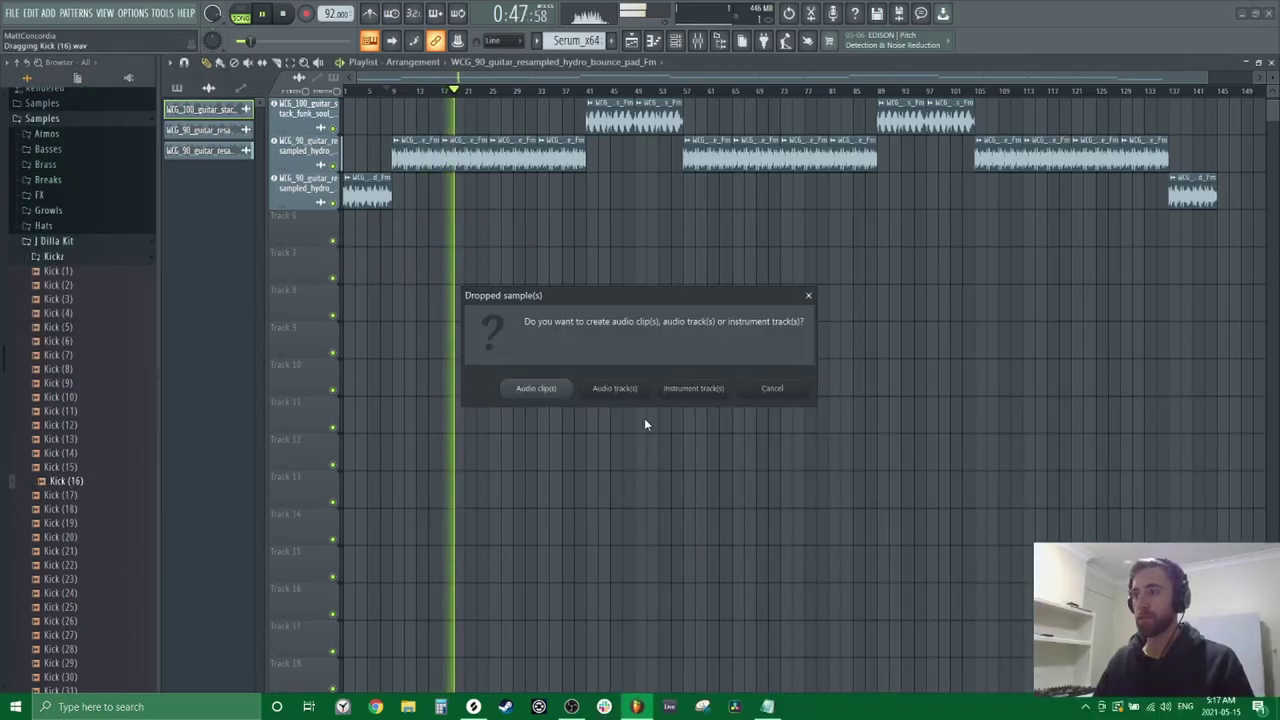
pyautogui.click(606, 392)
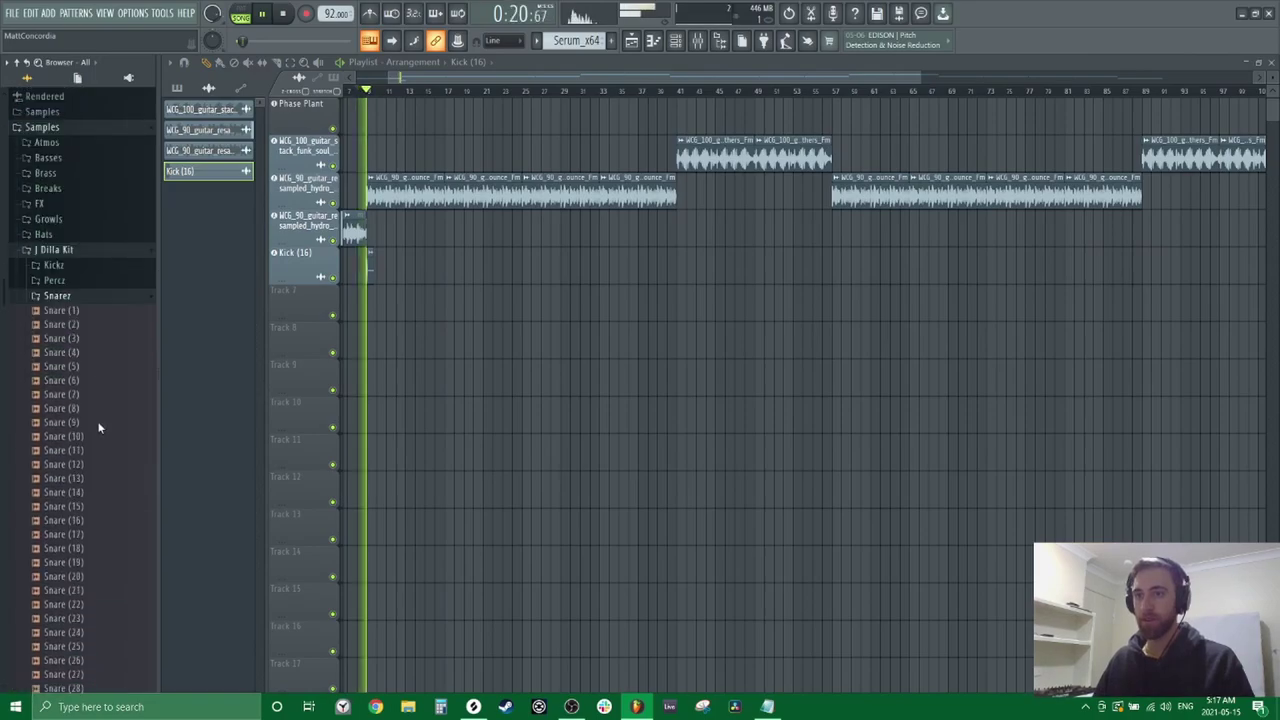
# Audition Snare (4) and Snare (5), then bring up the Serum sub pattern's notes
pyautogui.click(100, 346)
pyautogui.click(100, 358)
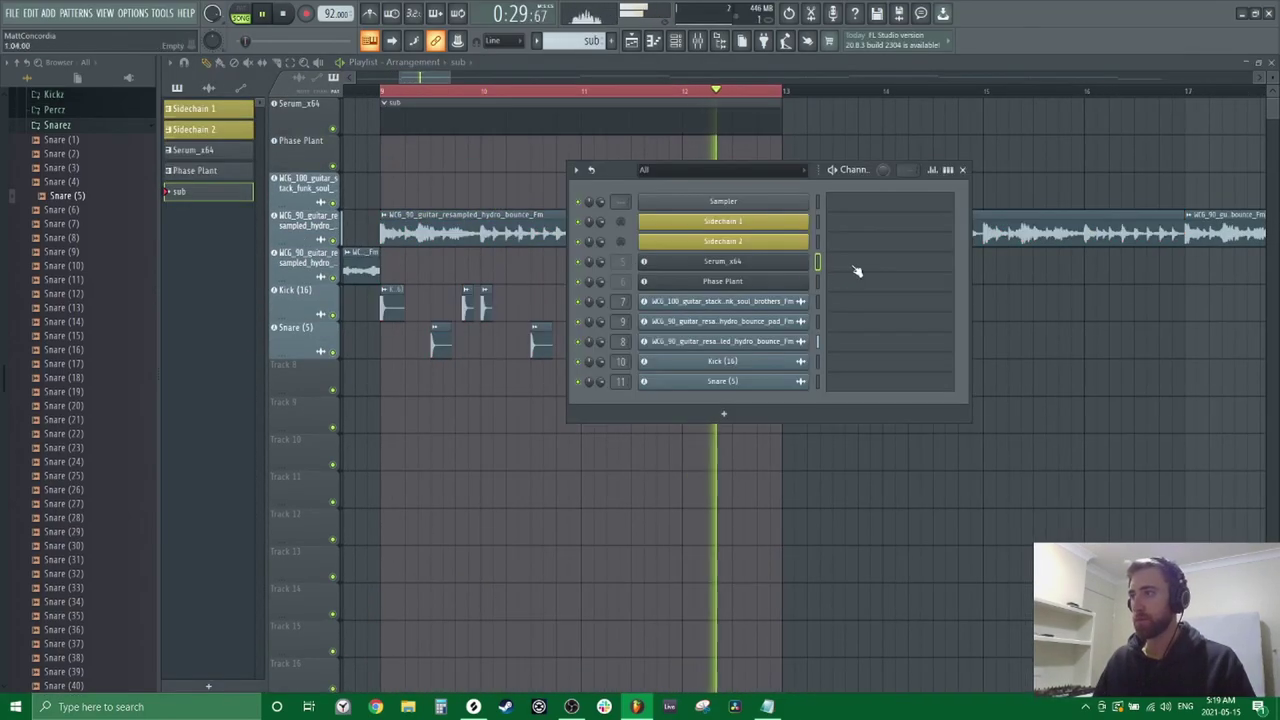
pyautogui.click(857, 268)
# Draw the sub bass notes, with a second at bar 2 and the third moved to A#2
pyautogui.click(230, 373)
pyautogui.scroll(-3, 300, 300)
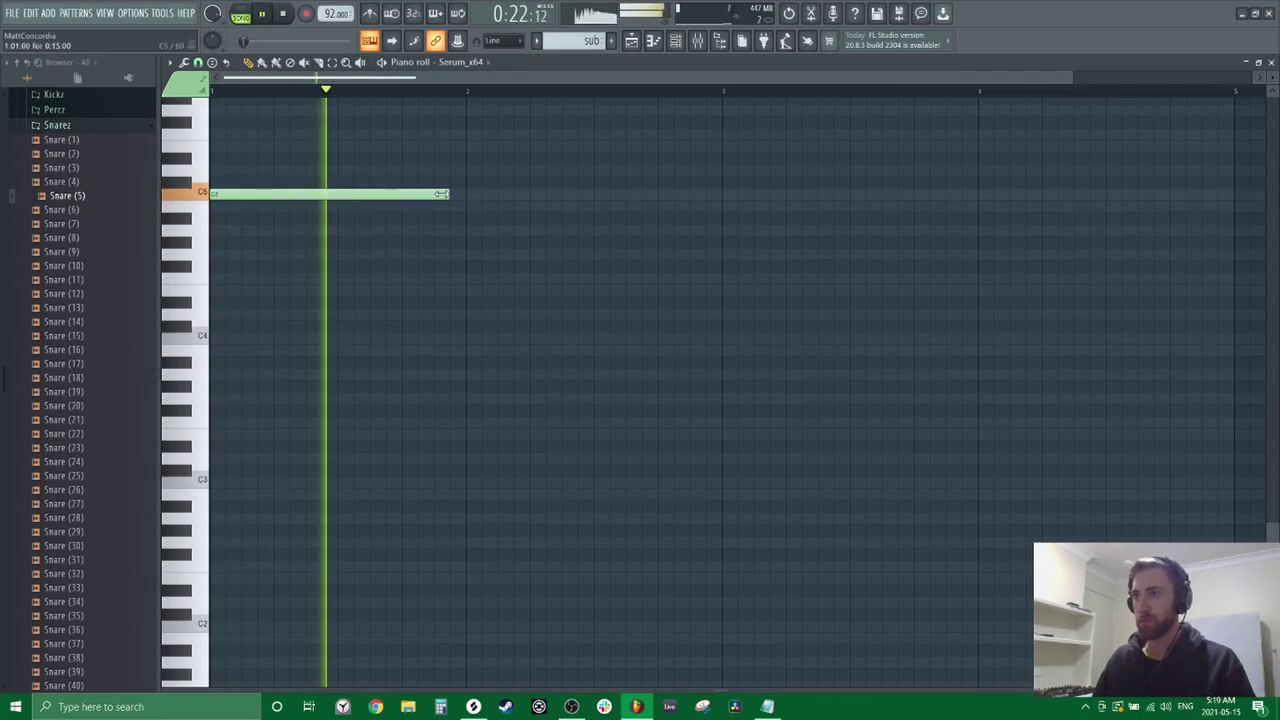
pyautogui.click(480, 251)
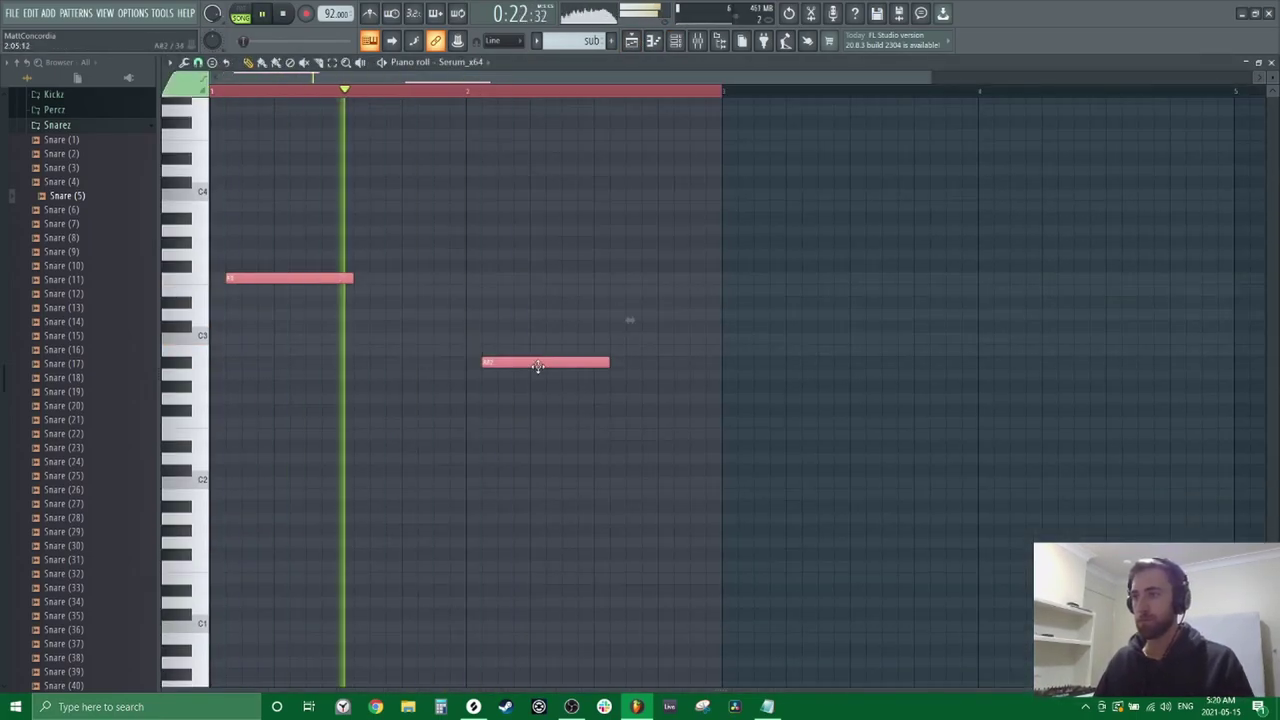
pyautogui.moveTo(620, 323); pyautogui.dragTo(719, 361)
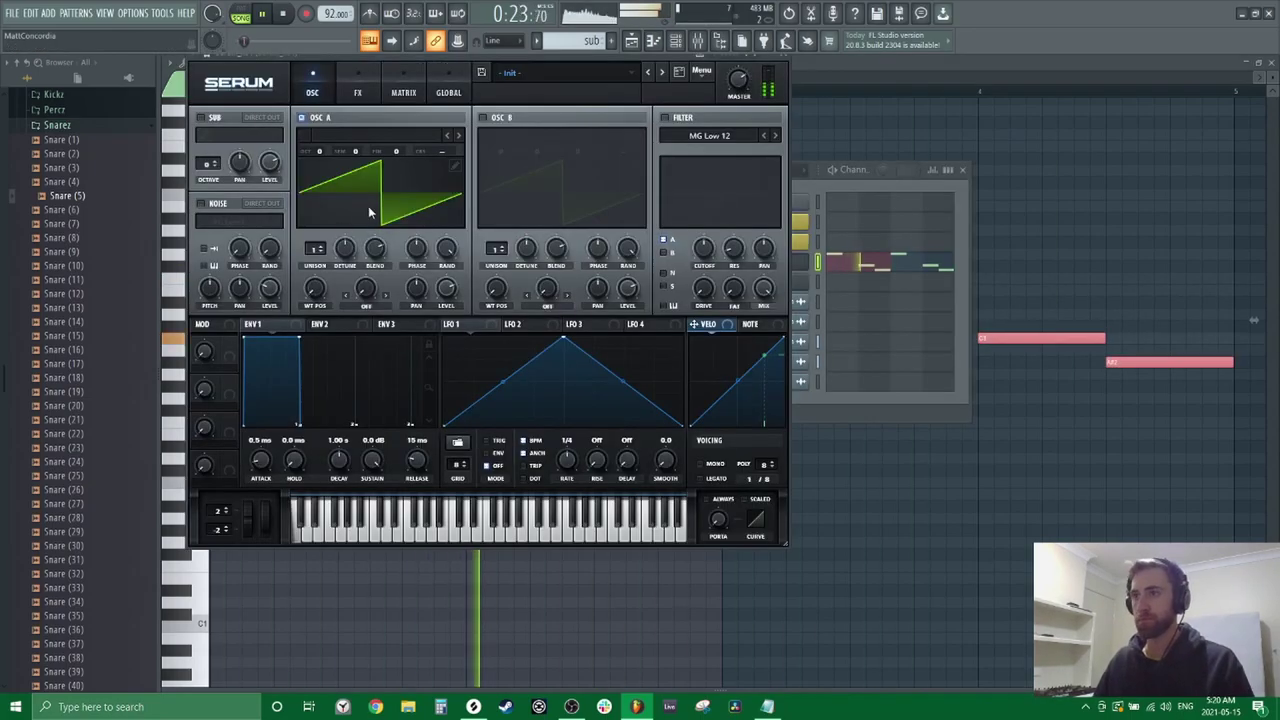
# Load the Basic Shapes wavetable into Serum's oscillator A
pyautogui.click(381, 140)
pyautogui.moveTo(345, 150)
pyautogui.click(432, 209)
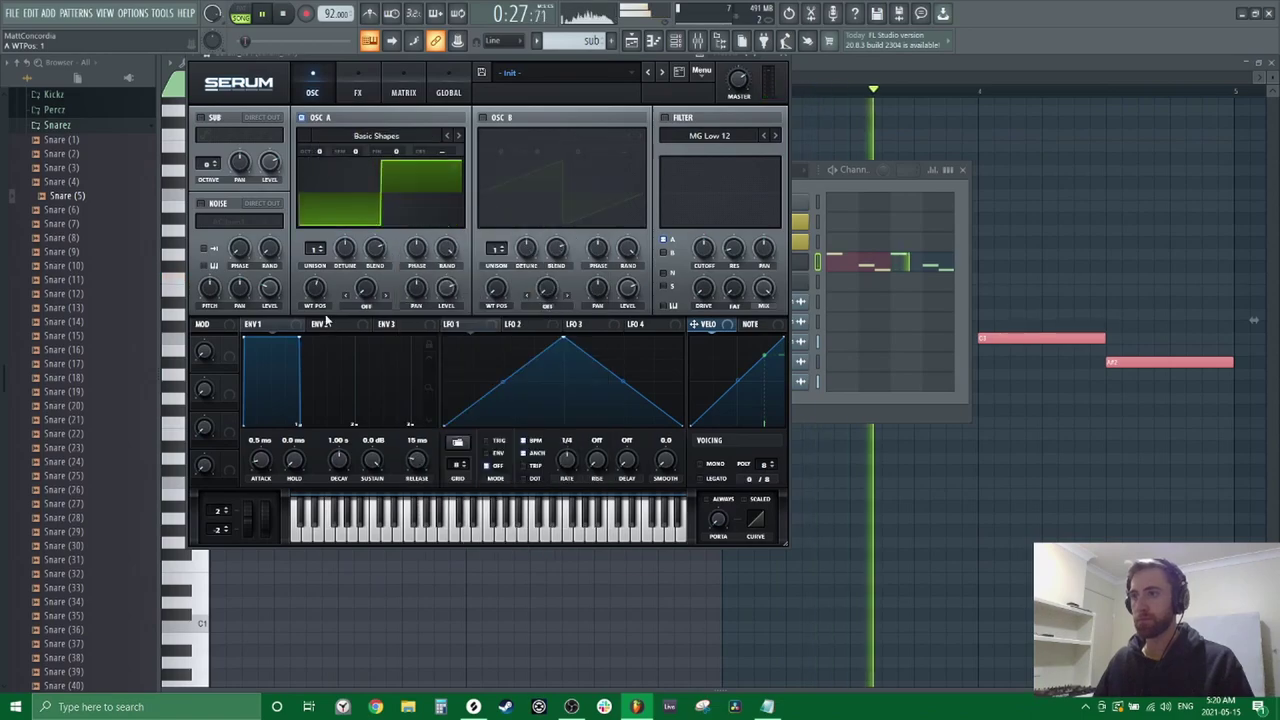
pyautogui.scroll(4, 315, 288)
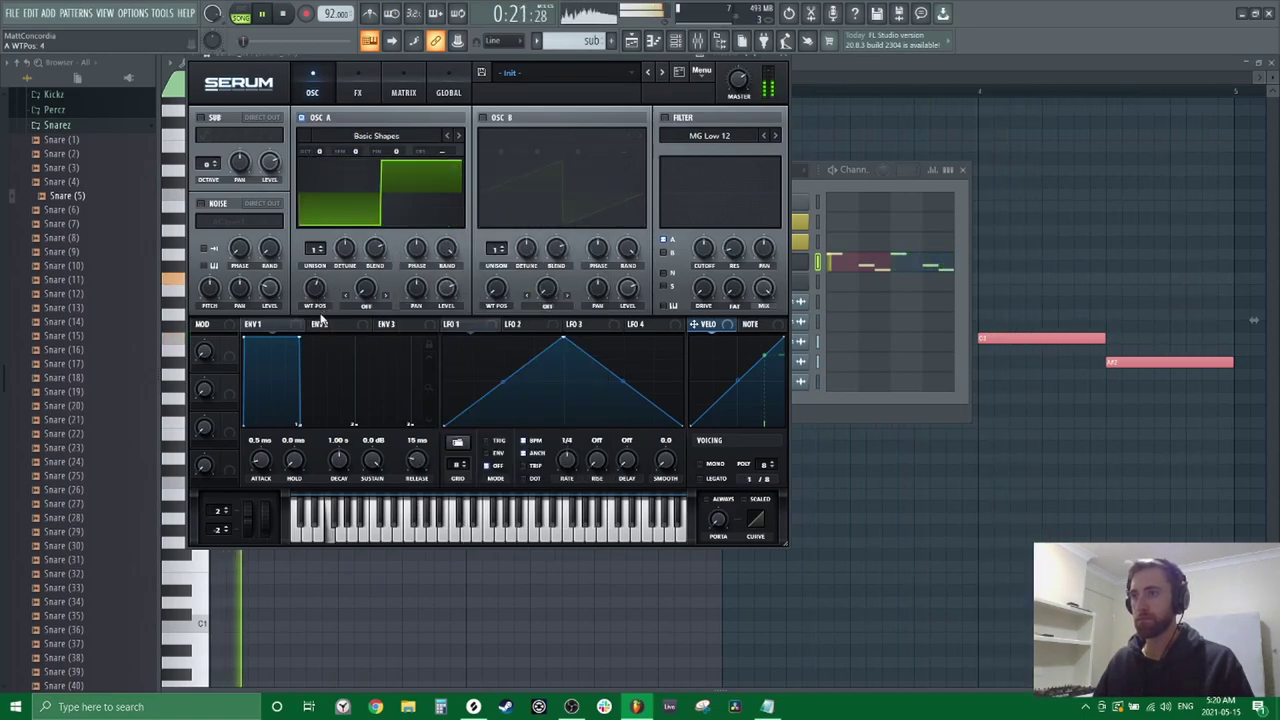
# Turn on Serum's Distortion effect and its Filter, then close Serum
pyautogui.click(357, 90)
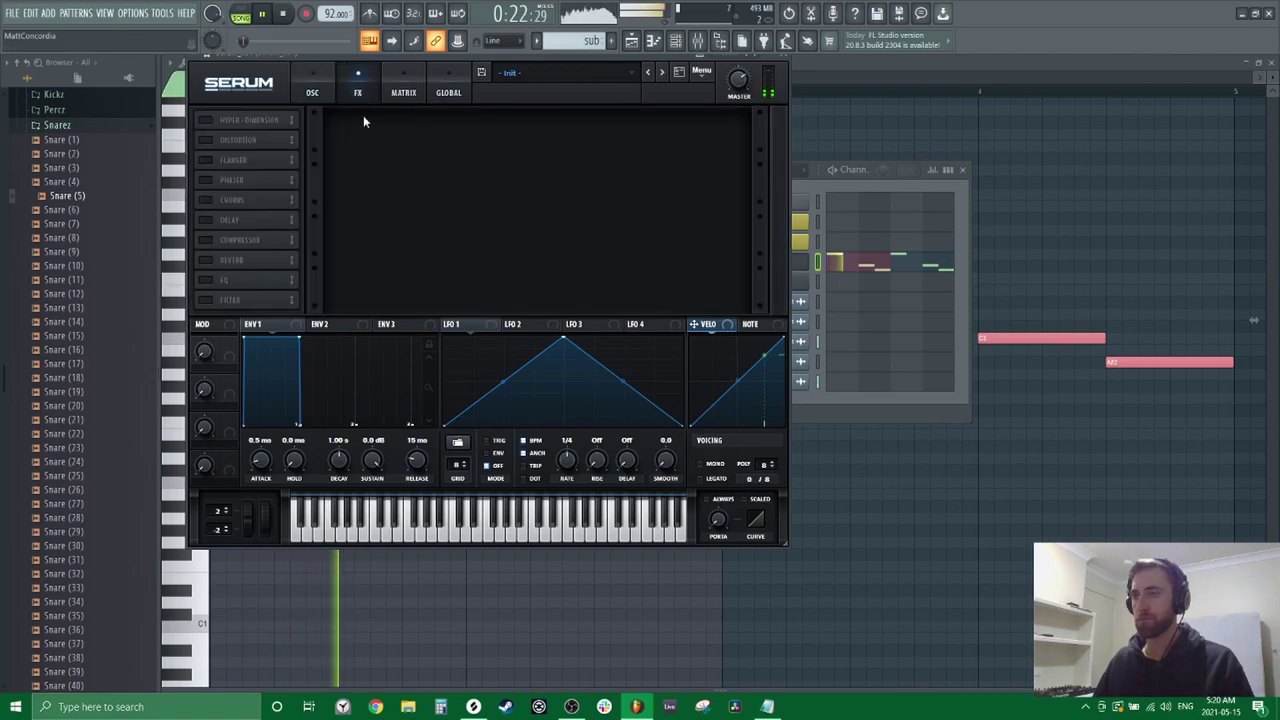
pyautogui.click(206, 140)
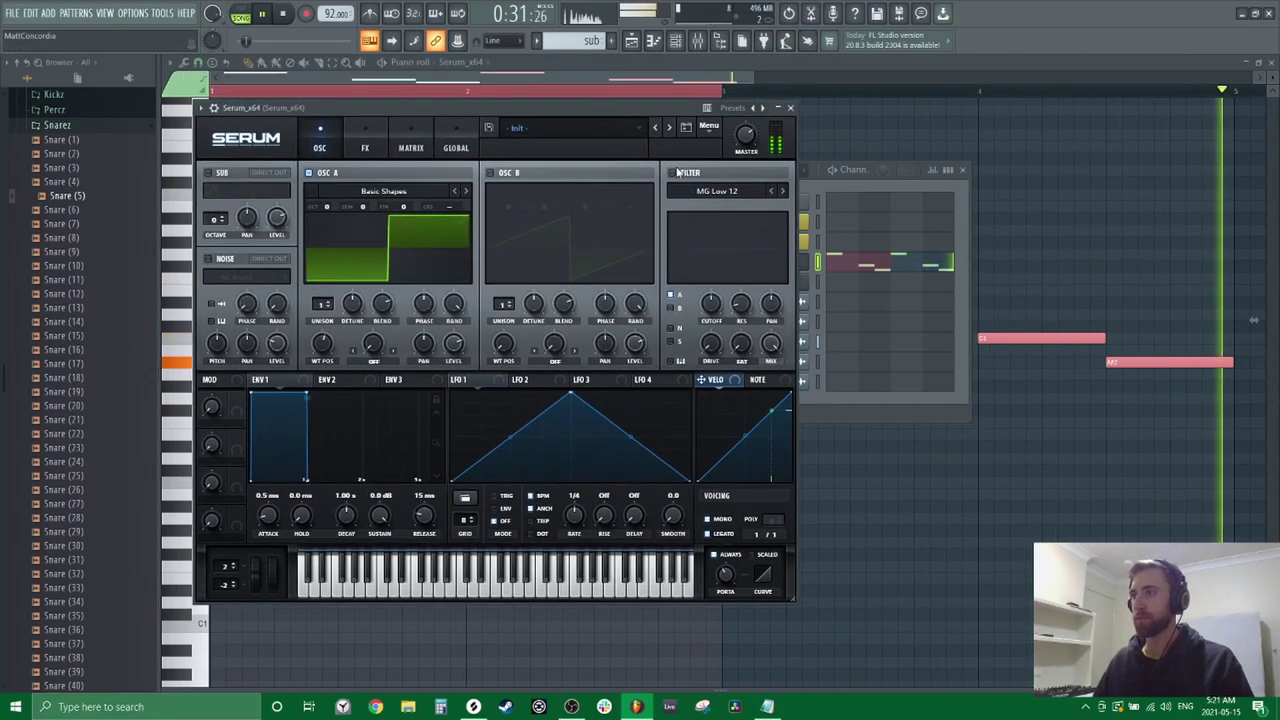
pyautogui.click(672, 174)
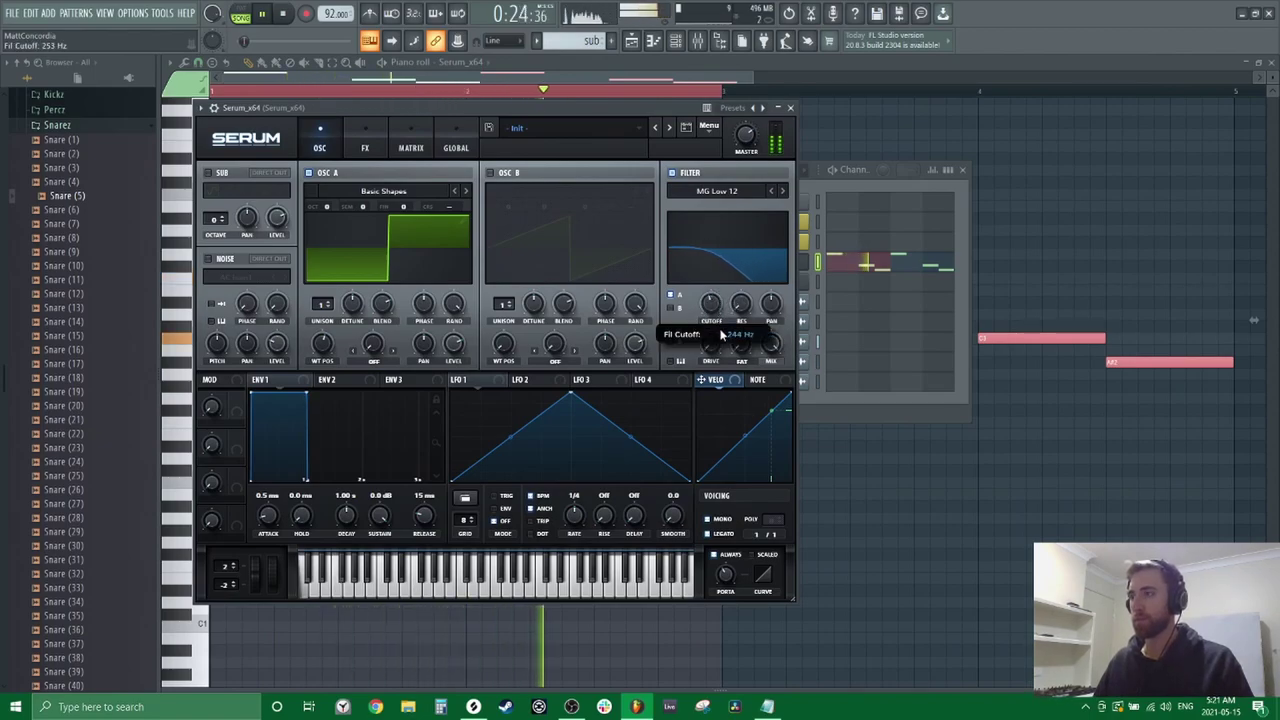
pyautogui.click(790, 108)
# Drop all the Serum sub bass notes down one octave
pyautogui.press('F5')
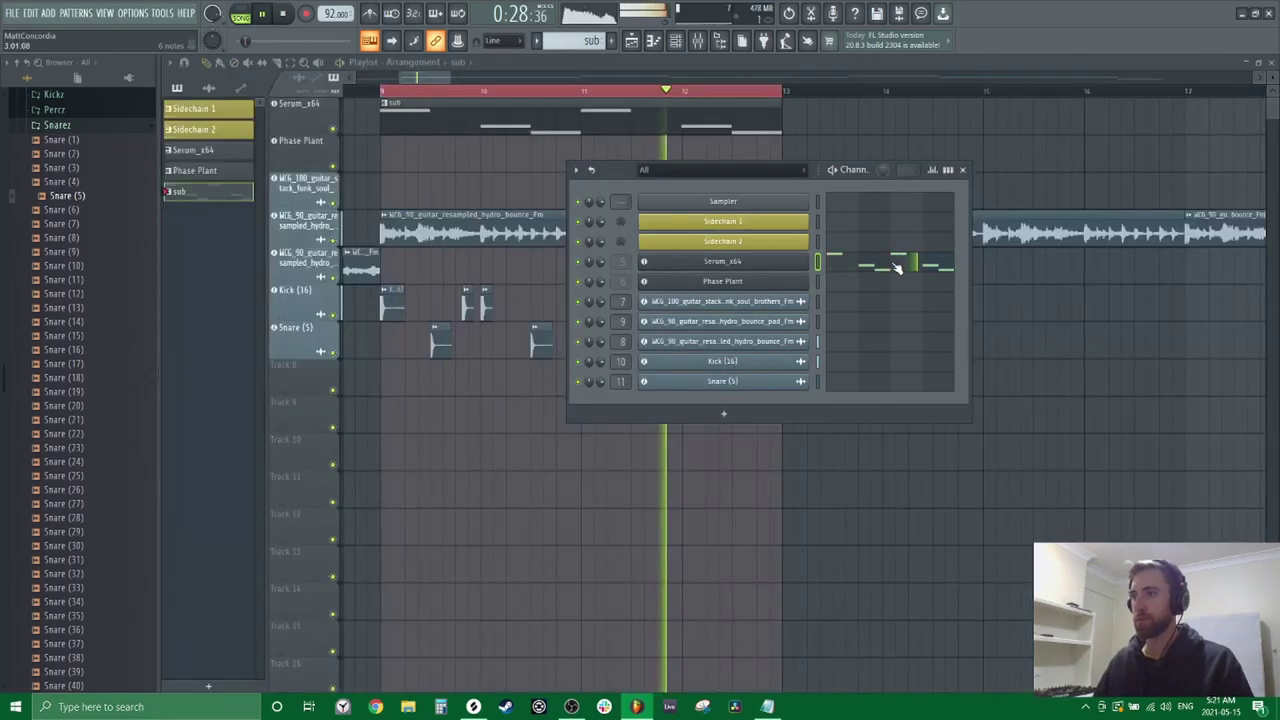
pyautogui.press('F7')
pyautogui.hotkey('ctrl', 'a')
pyautogui.hotkey('ctrl', 'Down')
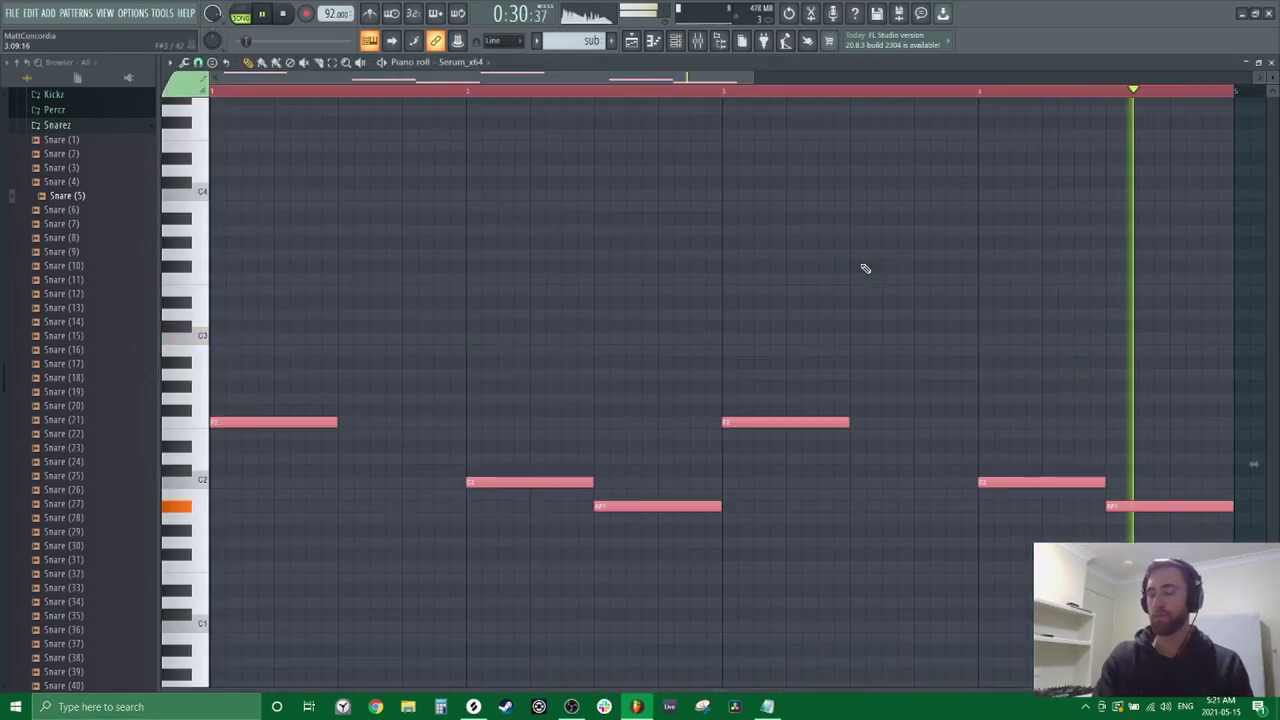
# Add two short notes to the sub line and raise MSaturator input to +3.84 dB
pyautogui.scroll(-3, 880, 190)
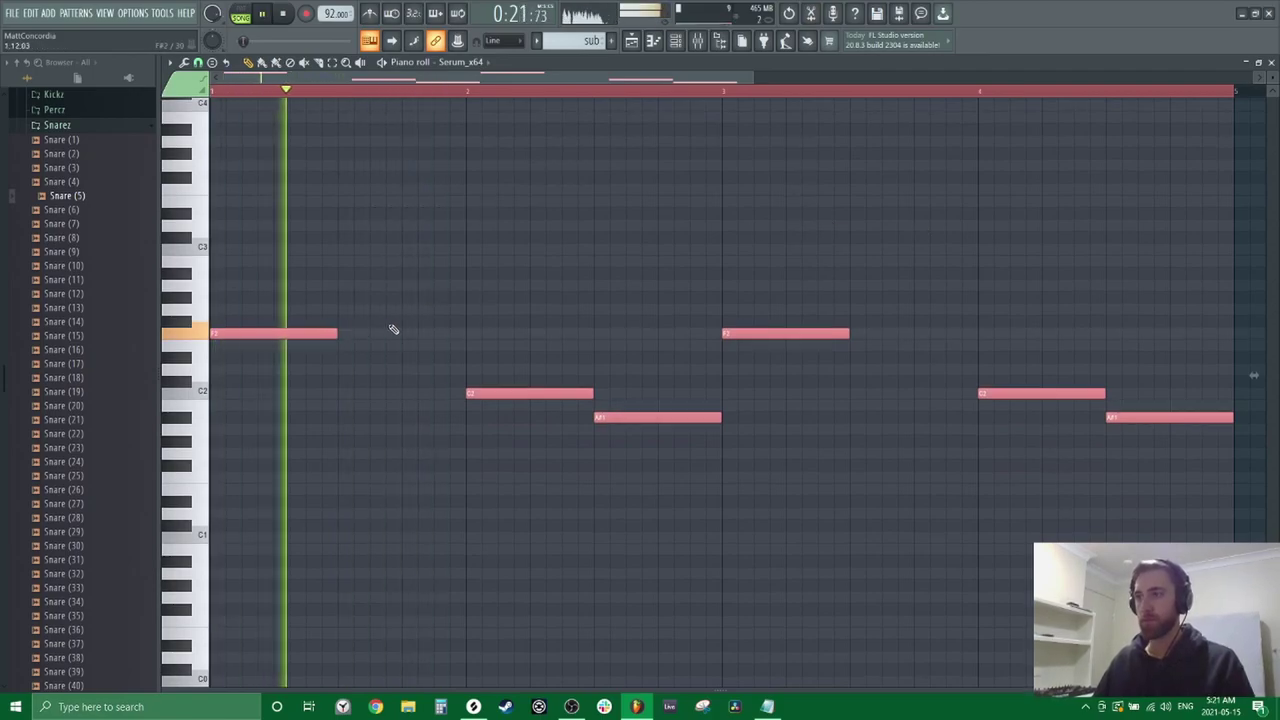
pyautogui.click(455, 334)
pyautogui.click(472, 332)
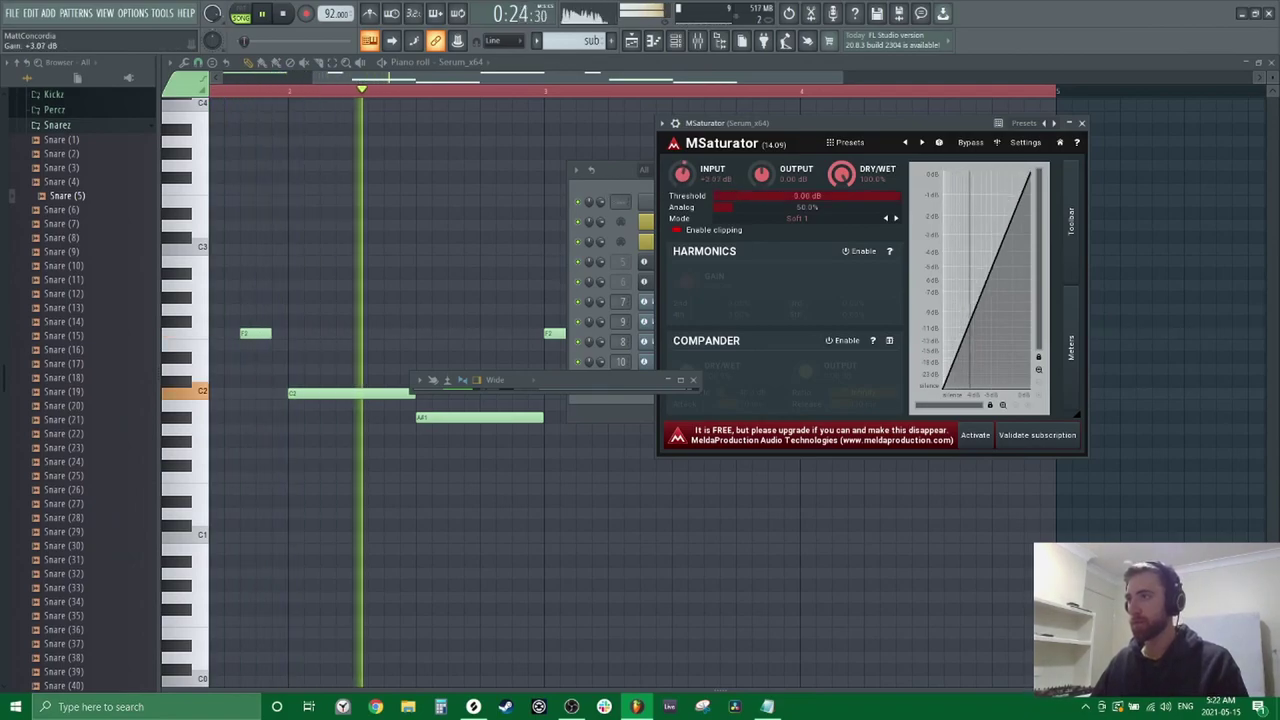
pyautogui.moveTo(682, 174); pyautogui.dragTo(682, 150)
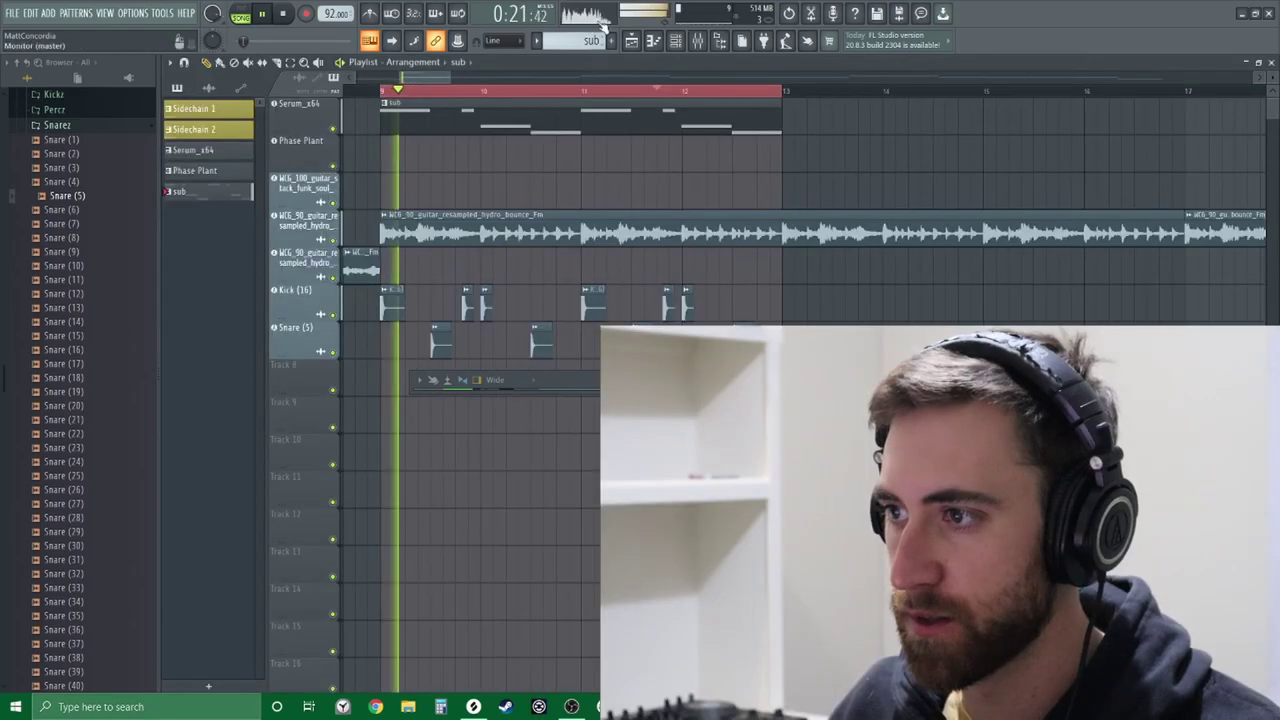
# On the Sidechain 2 pattern, high-pass the pad guitar near 28 Hz and lift its high shelf
pyautogui.click(536, 40)
pyautogui.click(555, 71)
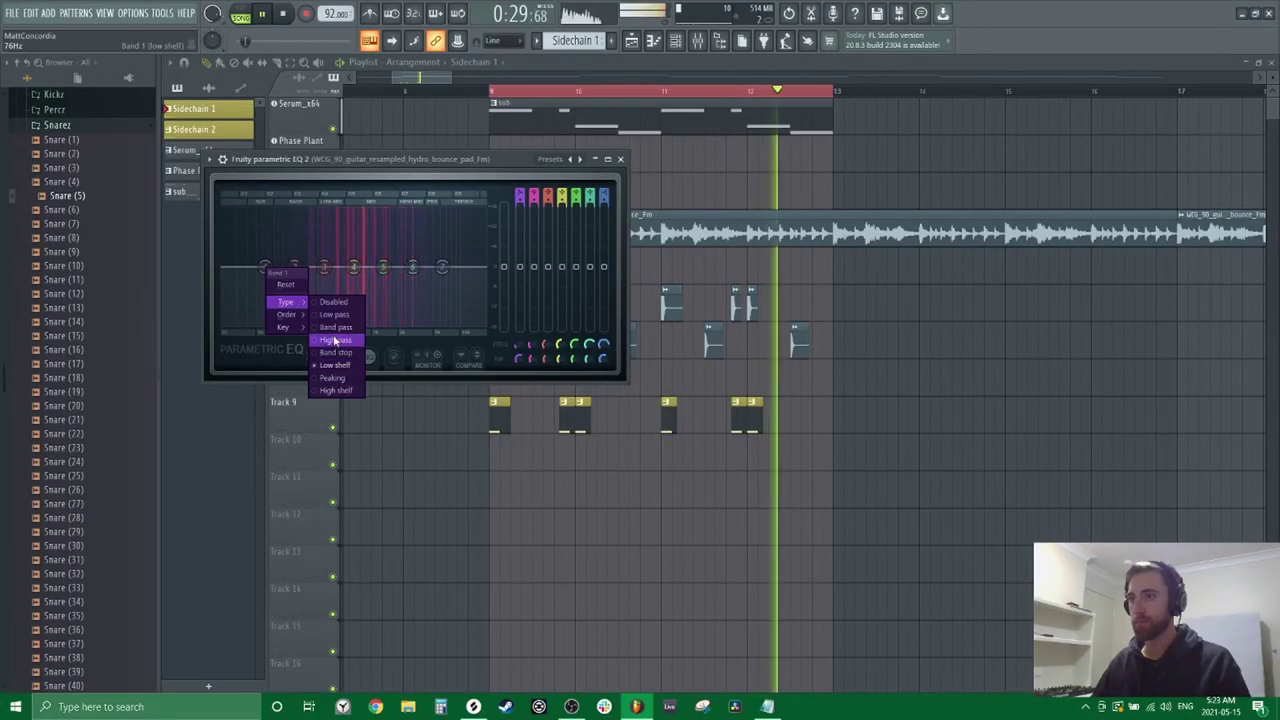
pyautogui.click(329, 351)
pyautogui.moveTo(291, 280); pyautogui.dragTo(233, 289)
pyautogui.moveTo(354, 266); pyautogui.dragTo(364, 273)
pyautogui.moveTo(442, 266); pyautogui.dragTo(380, 268)
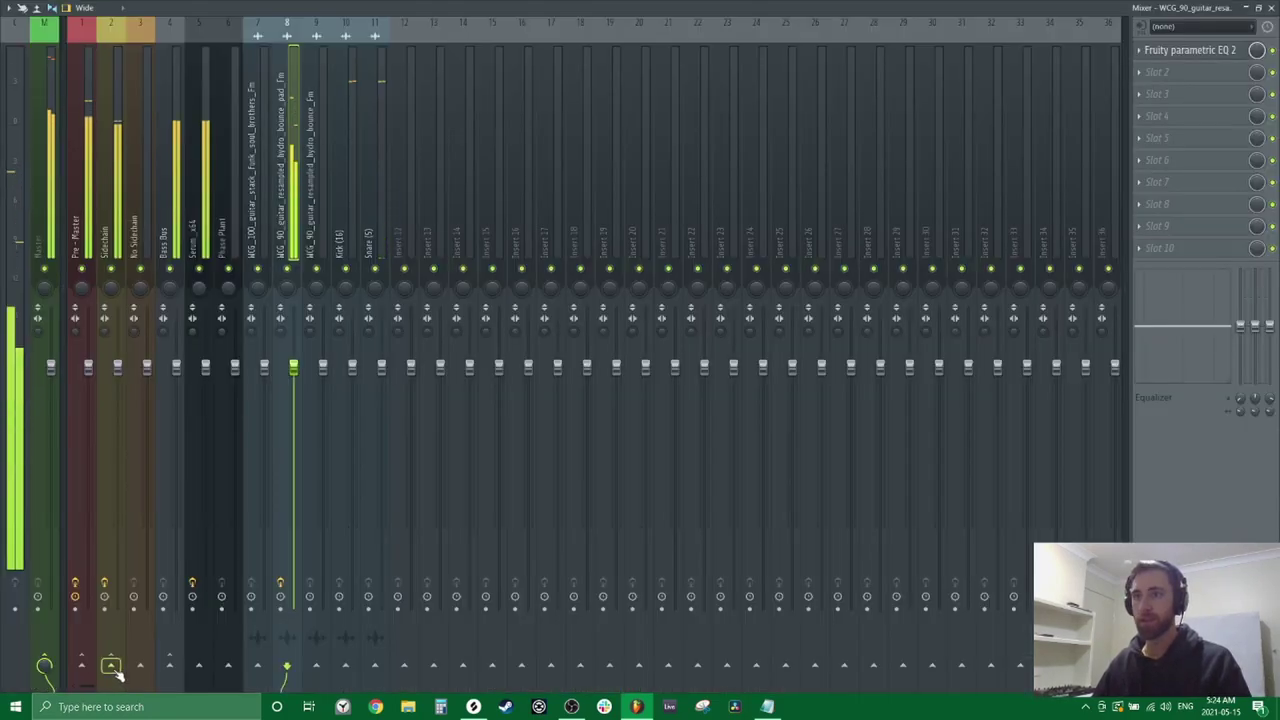
# Bring up the sidechain routing options and raise the Pro-L limiter gain to +4 dB
pyautogui.rightClick(116, 673)
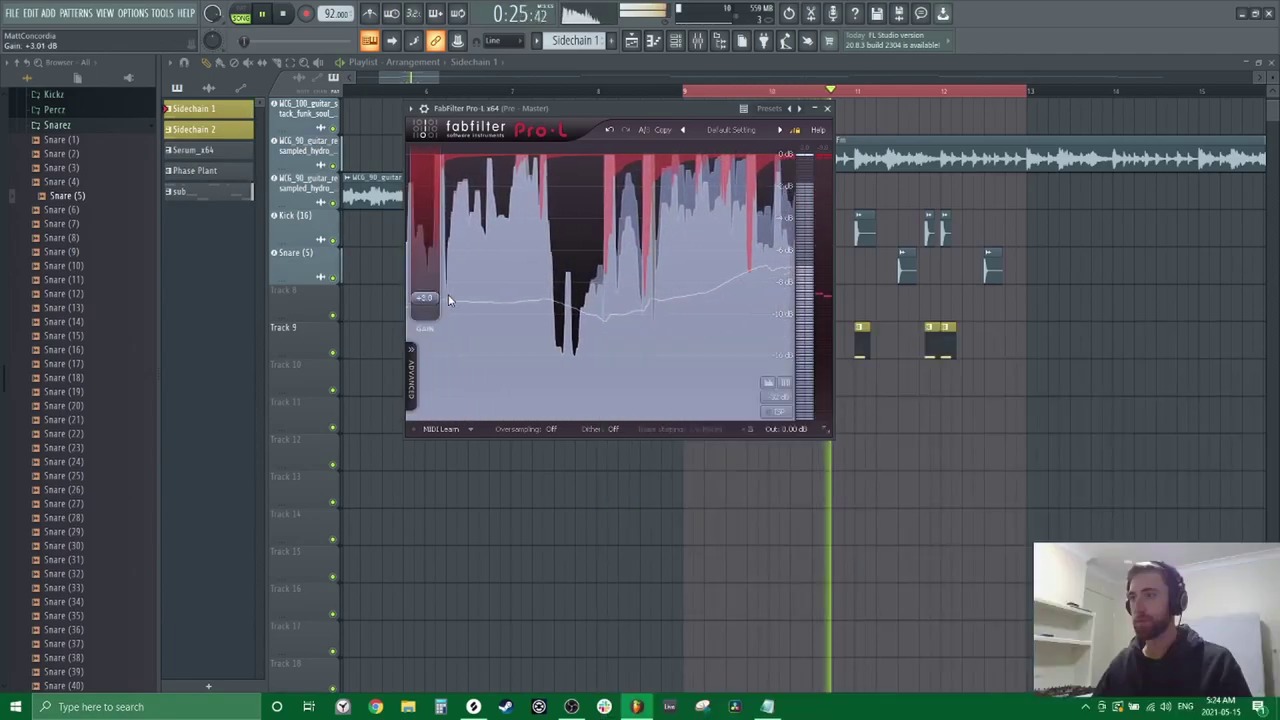
pyautogui.moveTo(438, 303); pyautogui.dragTo(447, 295)
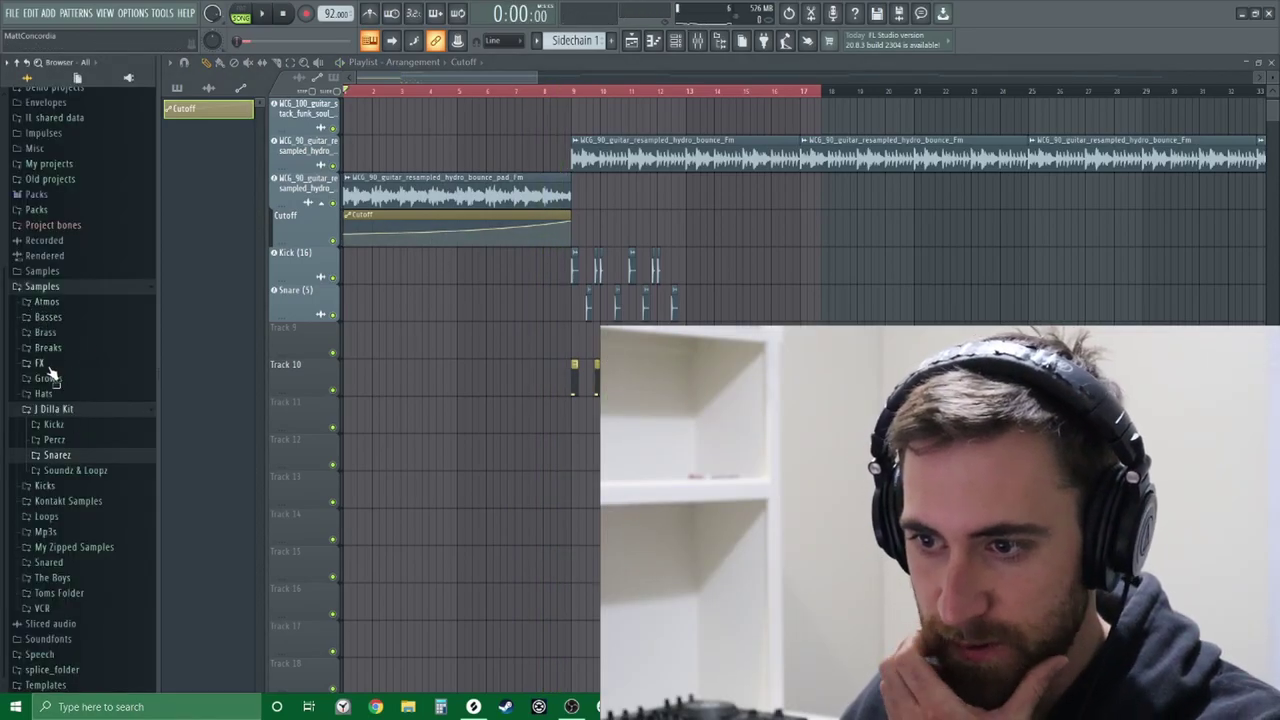
pyautogui.click(47, 365)
pyautogui.press('space')
# Add volume automation to the Piano Riser E clip and resize the mixer window
pyautogui.click(110, 376)
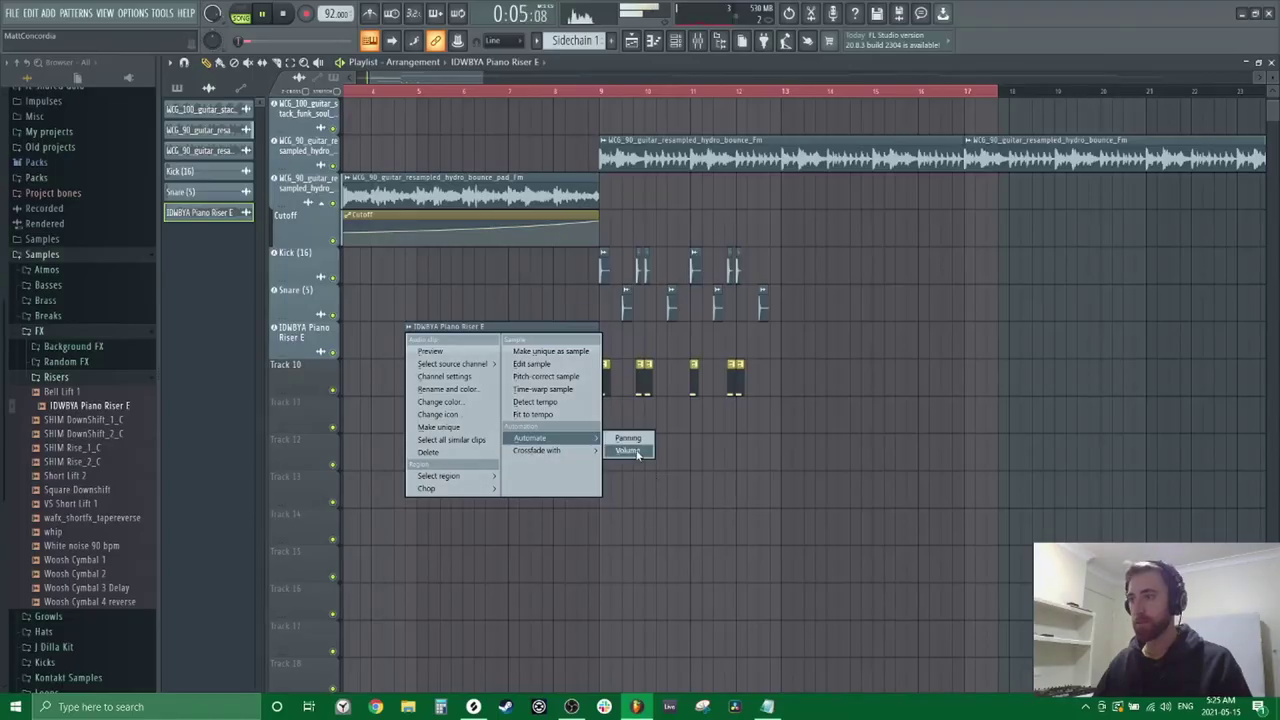
pyautogui.click(630, 451)
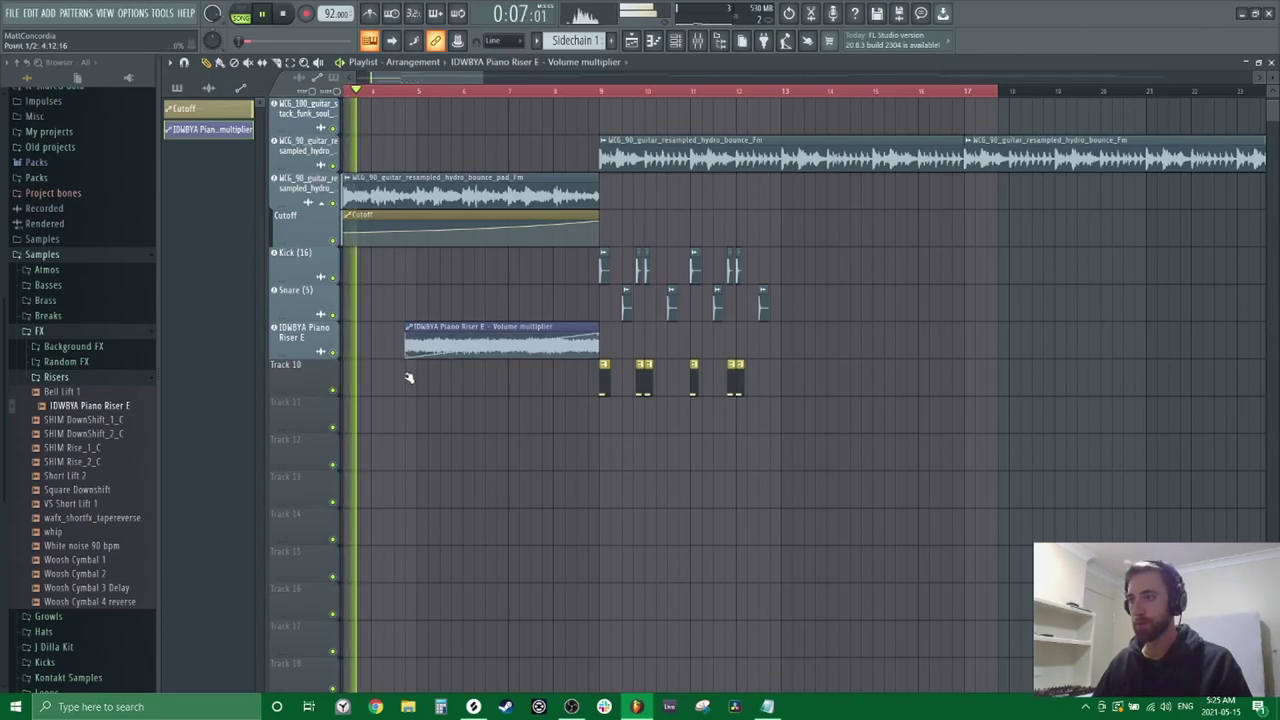
pyautogui.press('F9')
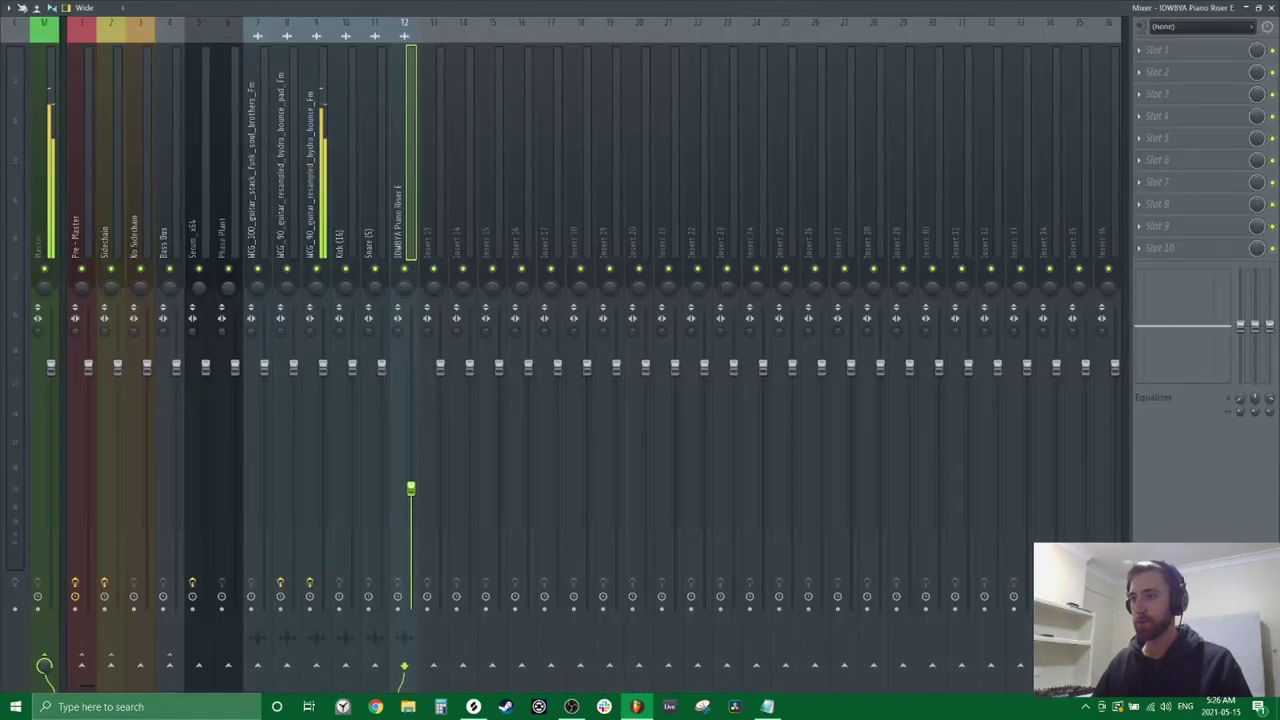
pyautogui.click(1259, 8)
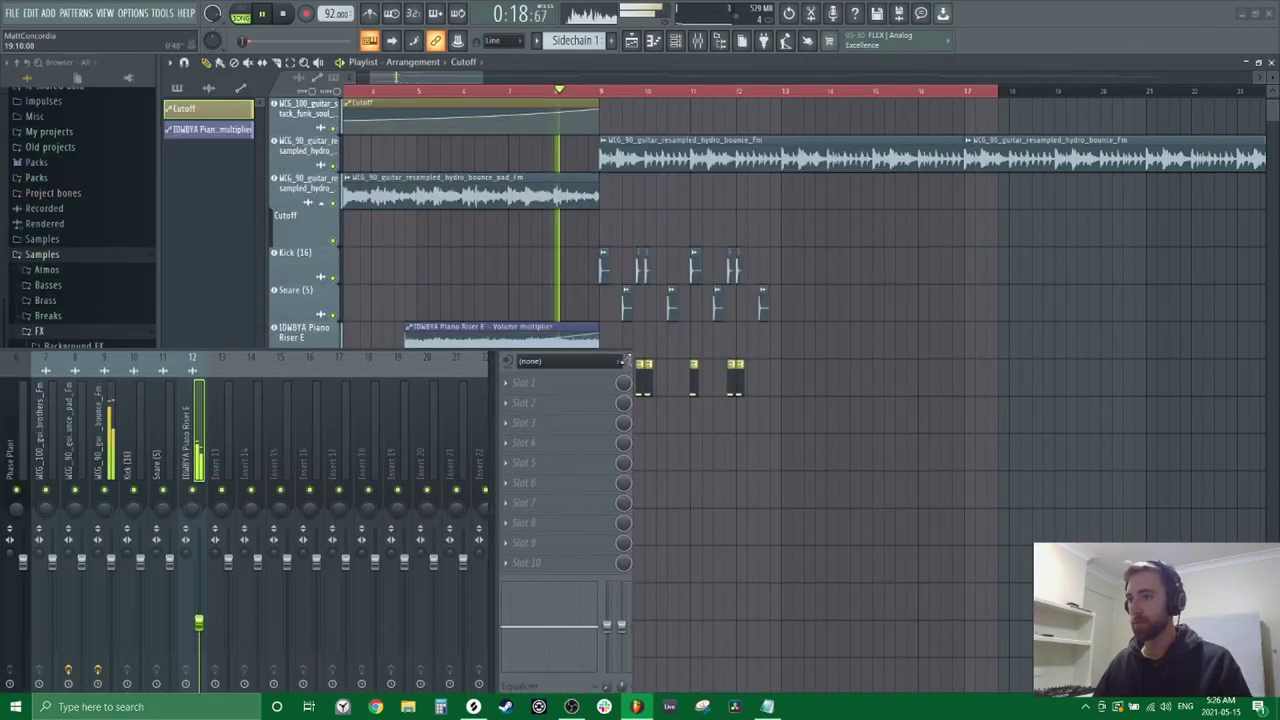
pyautogui.moveTo(390, 348); pyautogui.dragTo(390, 428)
pyautogui.moveTo(224, 444); pyautogui.dragTo(966, 382)
pyautogui.scroll(-3, 662, 258)
pyautogui.press('F9')
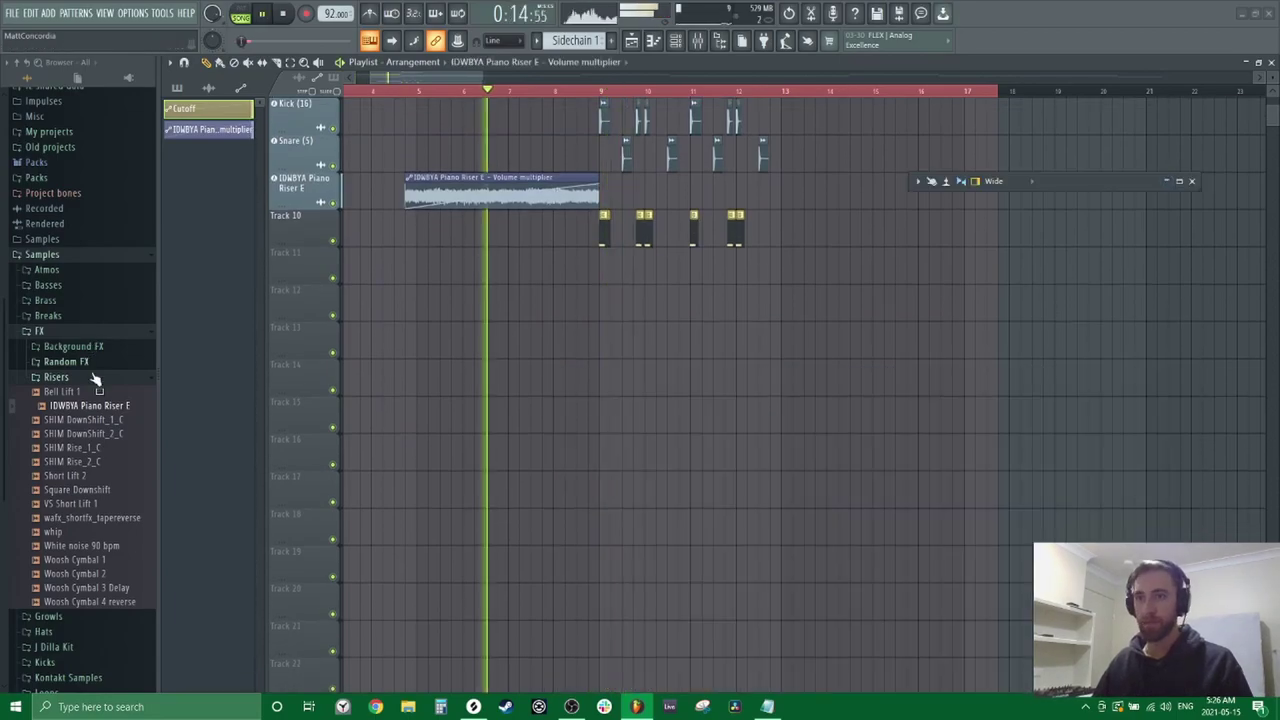
# Place the Woosh Cymbal 3 Delay riser around bar 7 and show its mixer insert
pyautogui.click(86, 450)
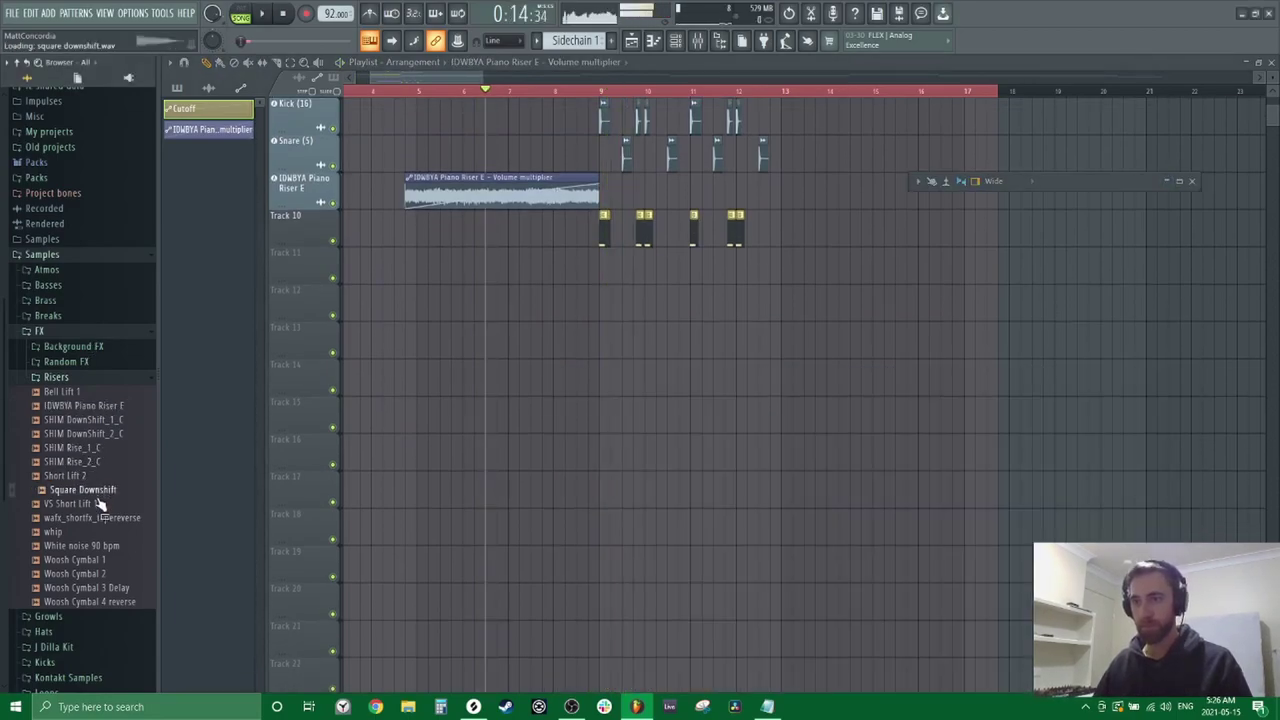
pyautogui.moveTo(92, 587); pyautogui.dragTo(745, 263)
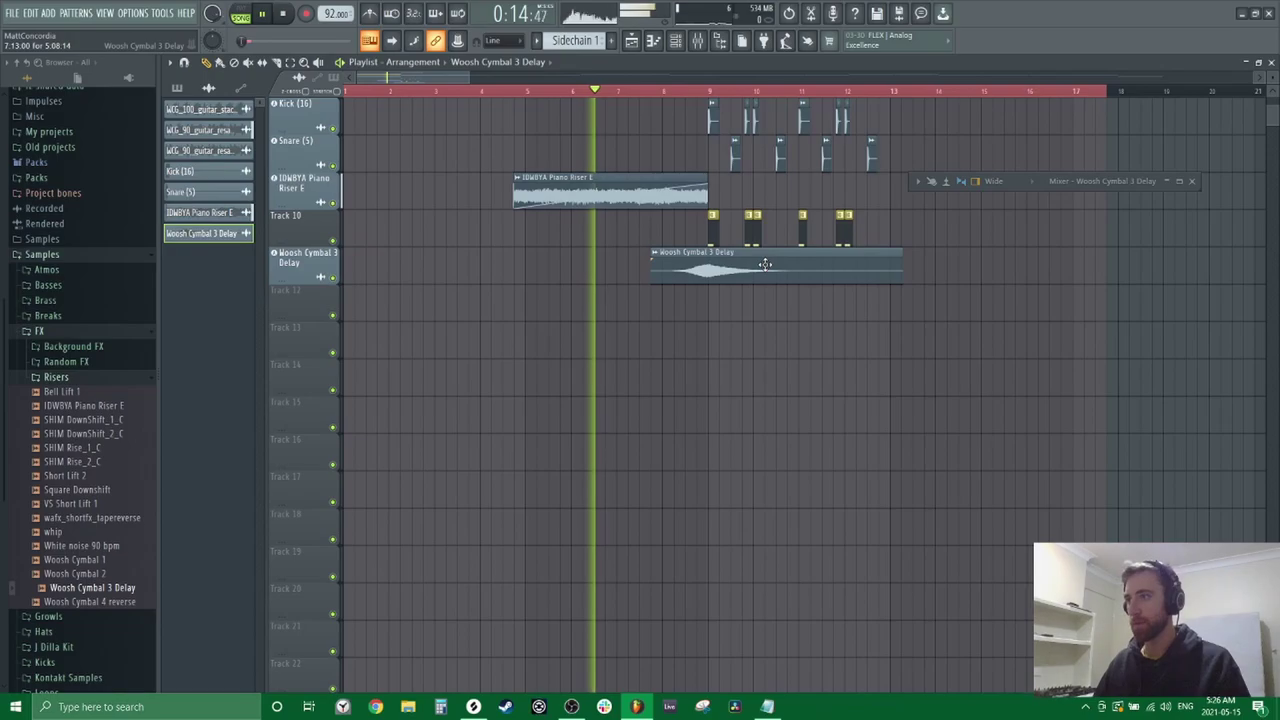
pyautogui.doubleClick(672, 263)
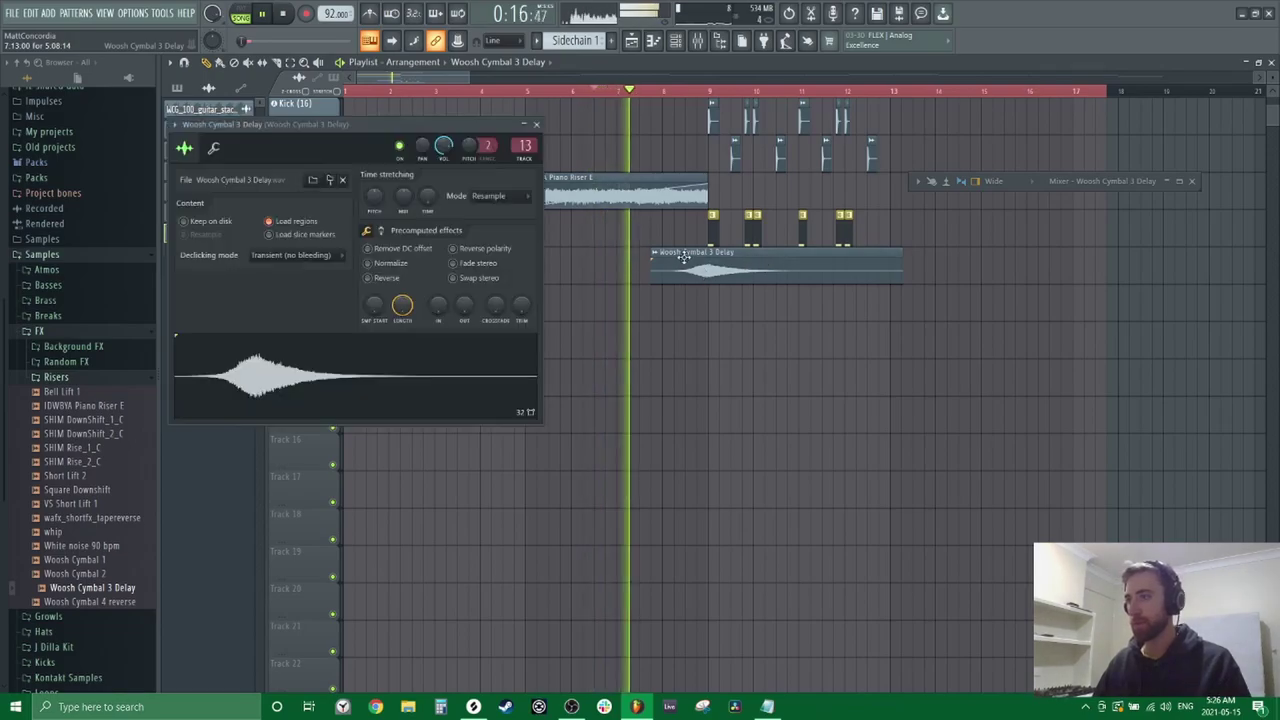
pyautogui.press('F9')
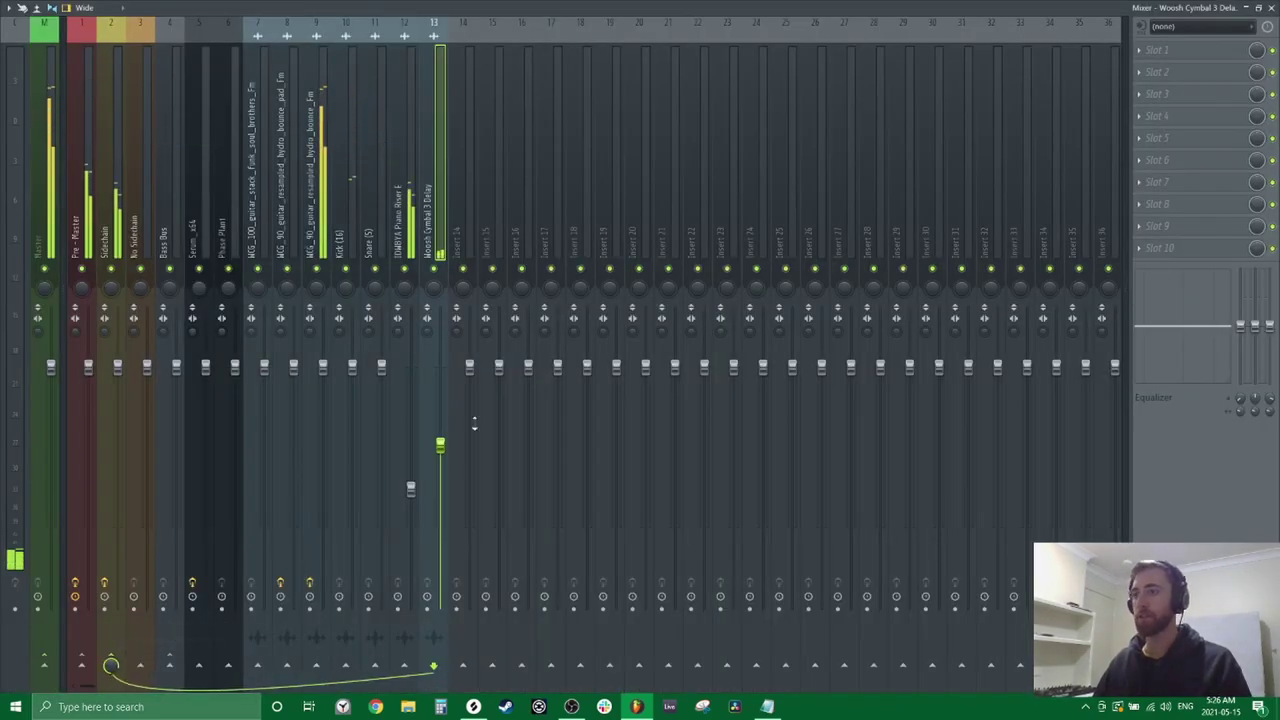
# Select and rearrange the clips between bars 25 and 37 around the funk soul brothers loop, then replay
pyautogui.press('F9')
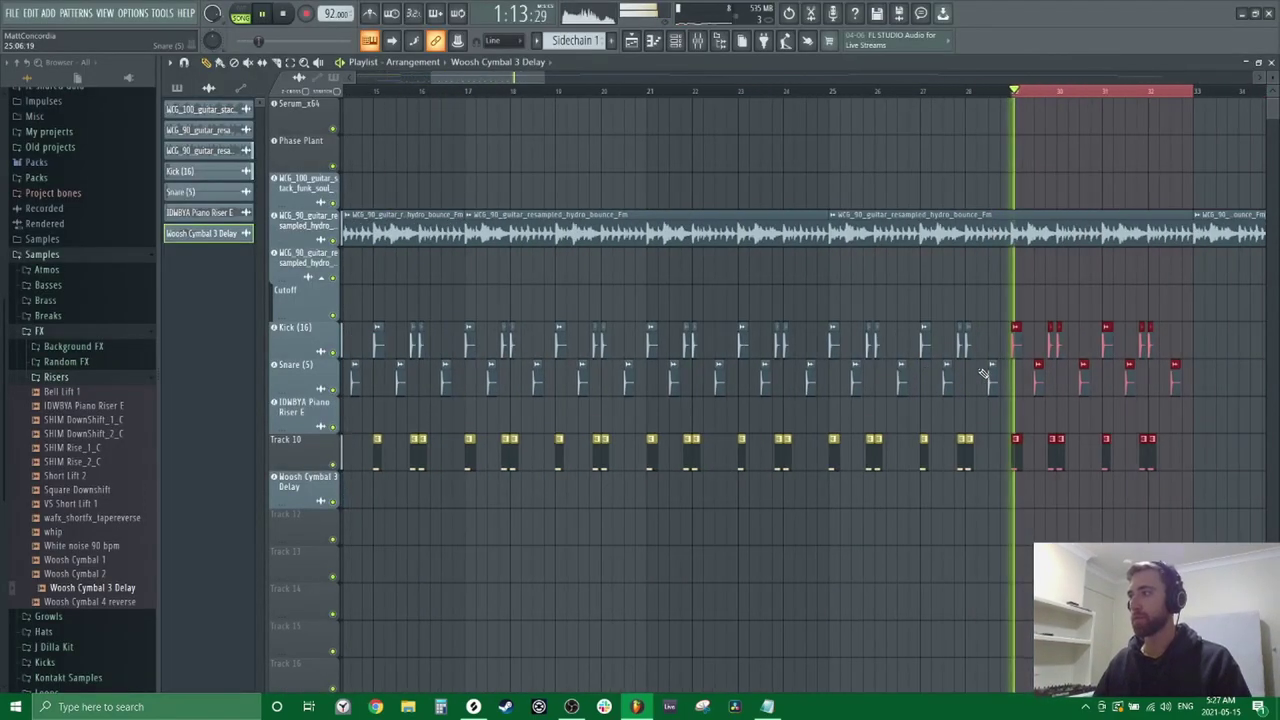
pyautogui.moveTo(702, 174); pyautogui.dragTo(923, 466)
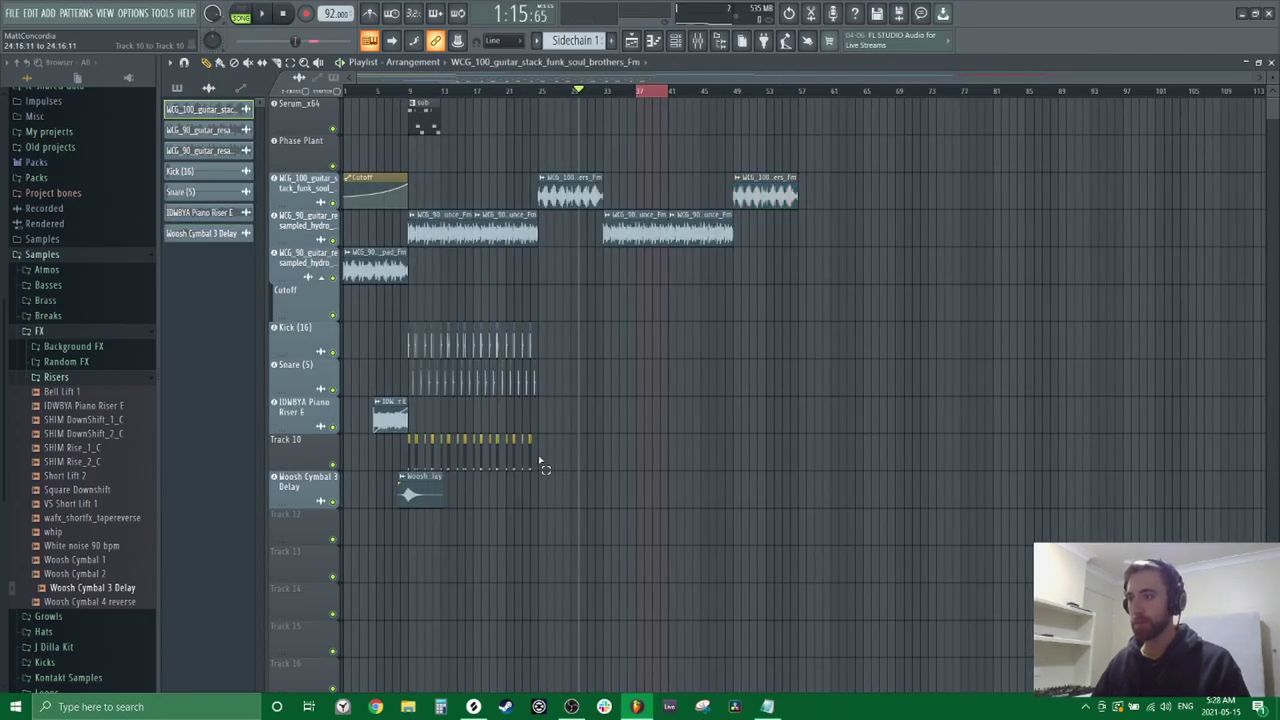
pyautogui.moveTo(538, 468); pyautogui.dragTo(412, 326)
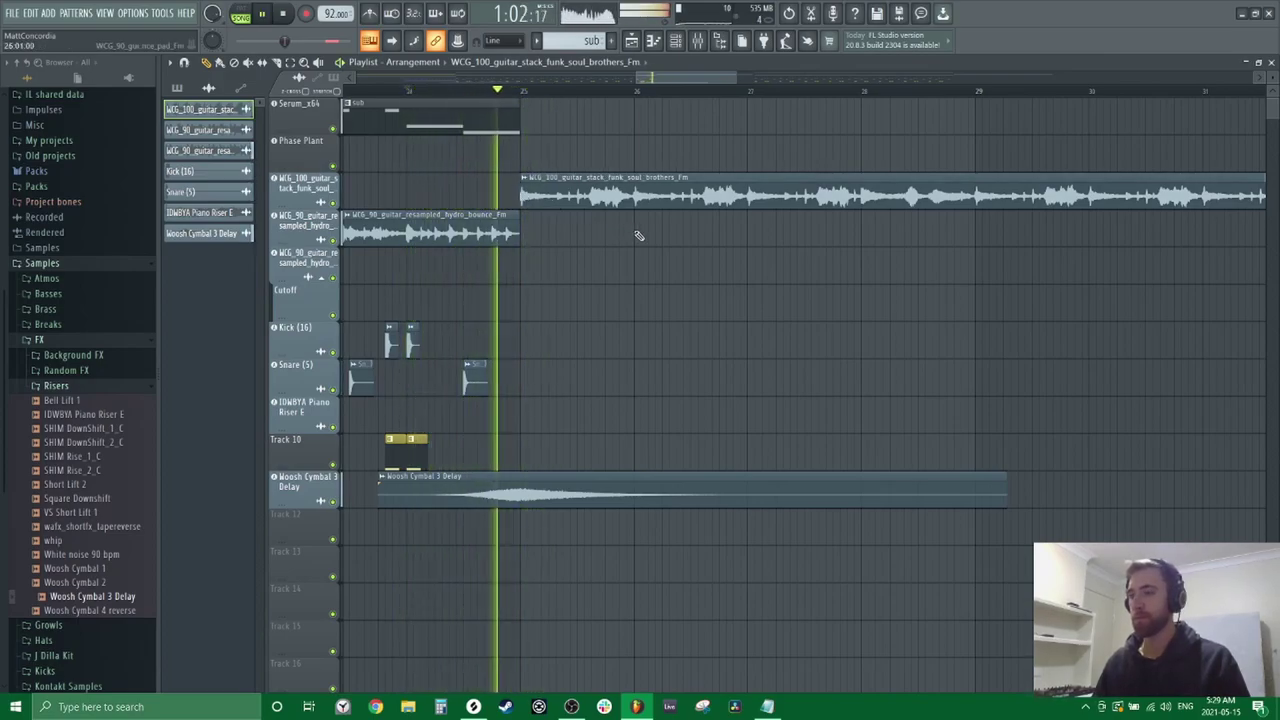
pyautogui.press('space')
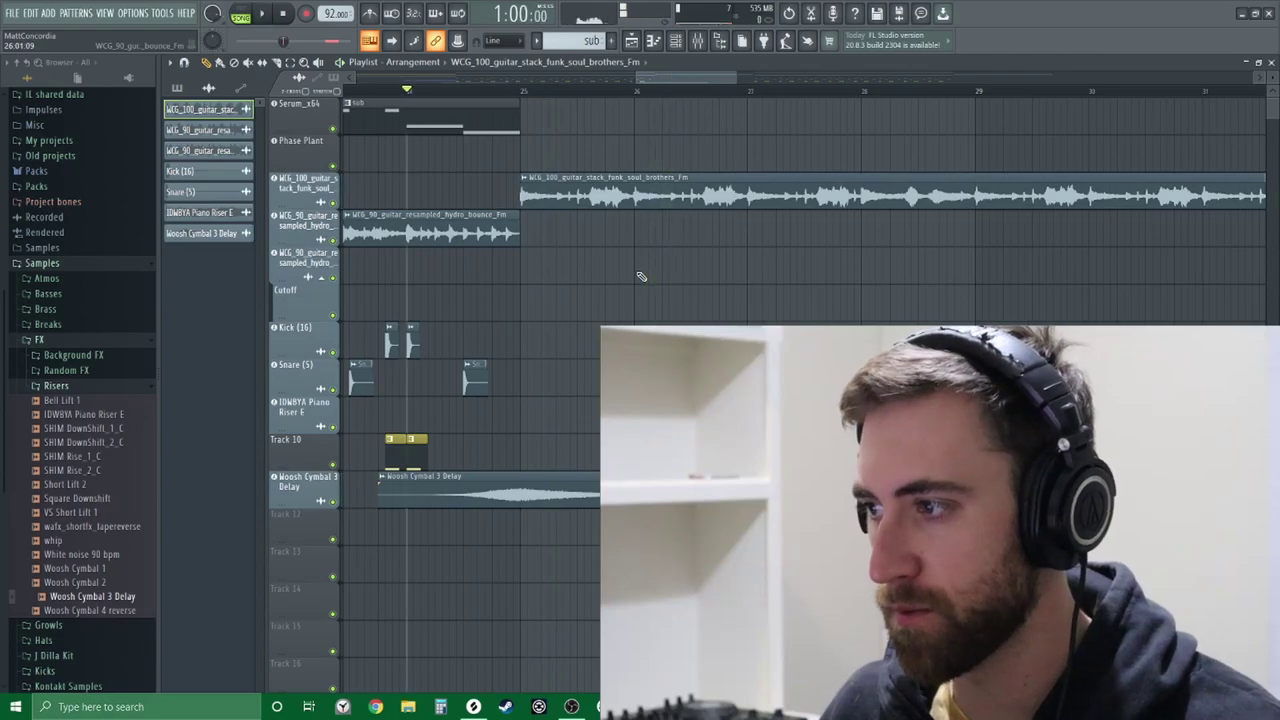
pyautogui.press('space')
pyautogui.scroll(-2, 643, 268)
pyautogui.scroll(-2, 700, 230)
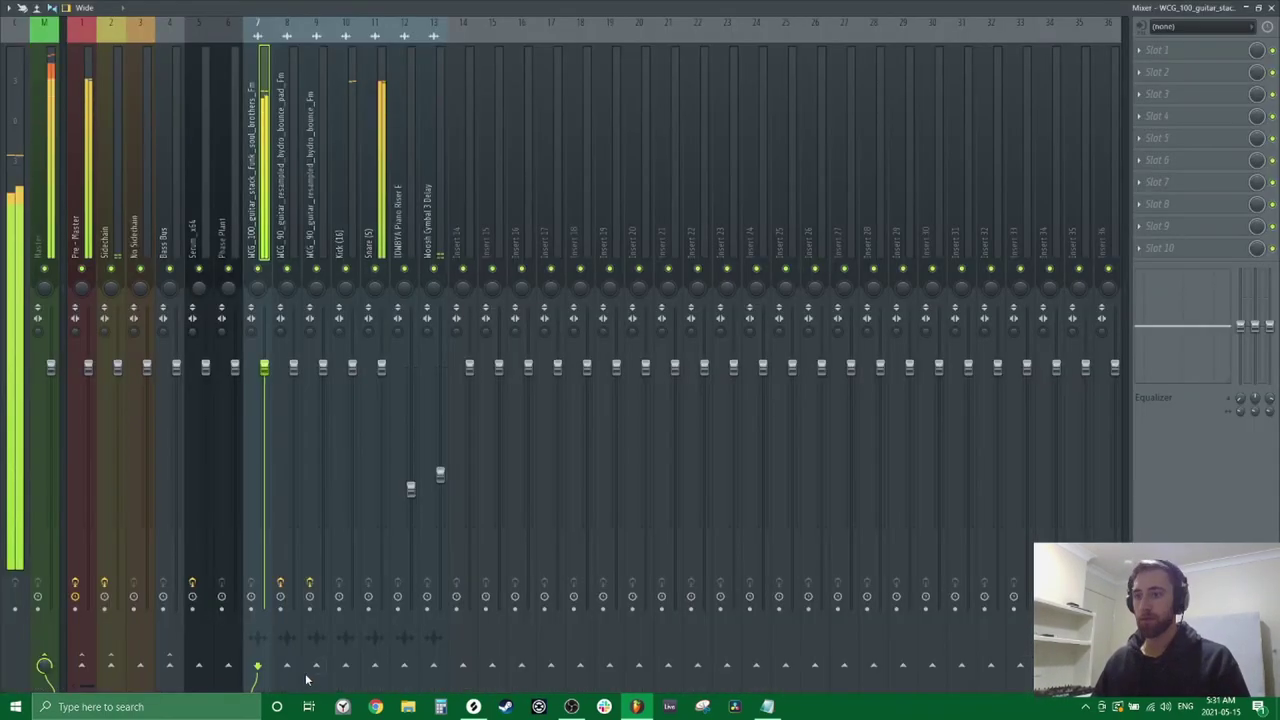
# Route the funk guitar insert to the Sidechain bus and paint a sub clip at bars 25–29
pyautogui.click(113, 666)
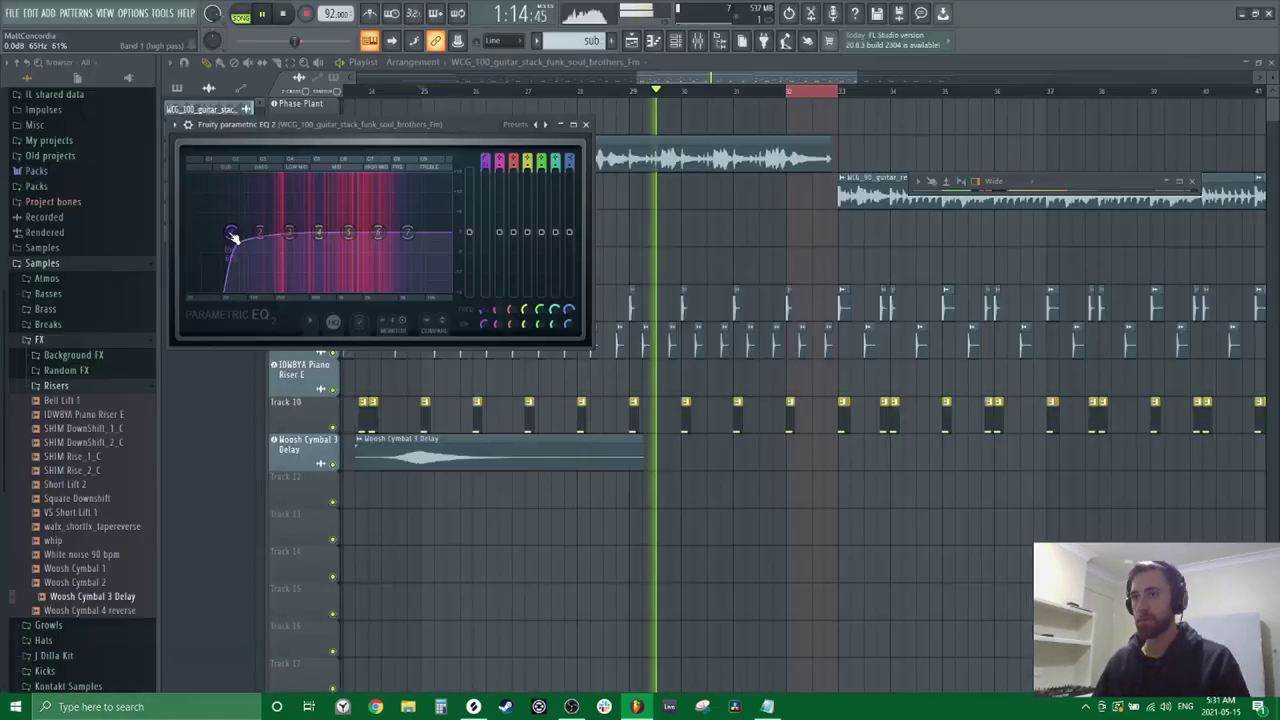
pyautogui.scroll(3, 262, 236)
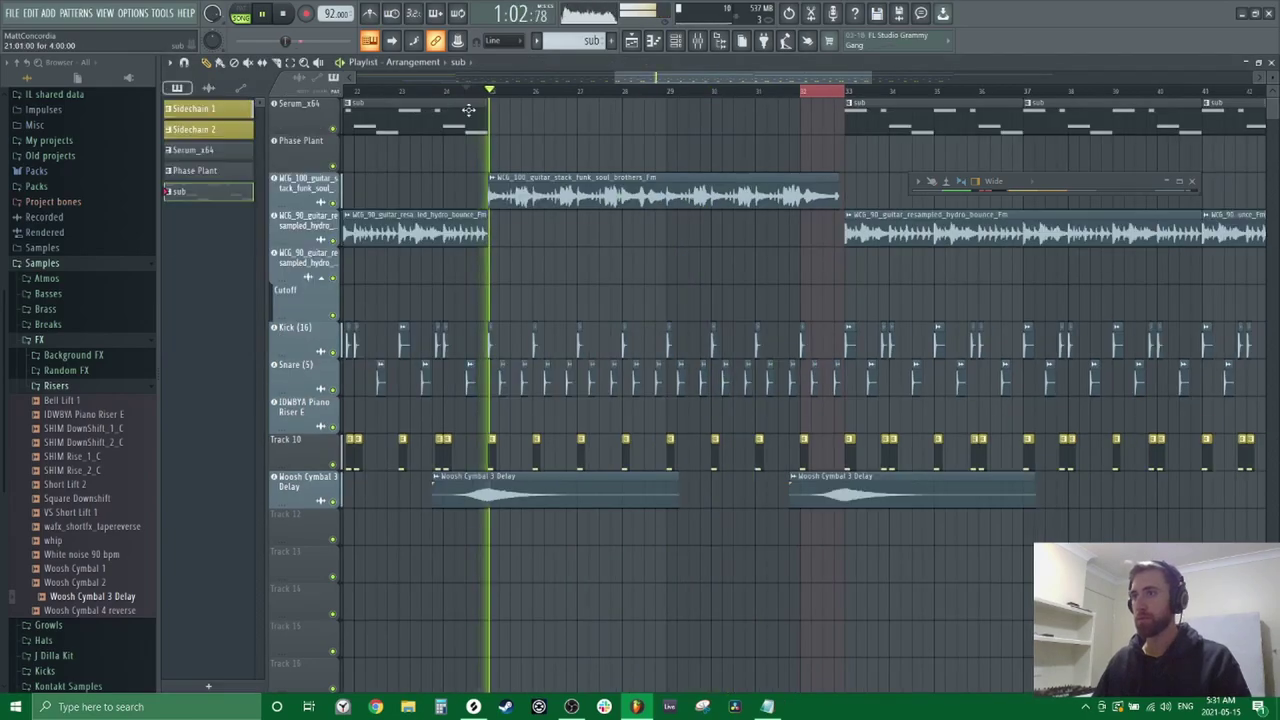
pyautogui.click(494, 112)
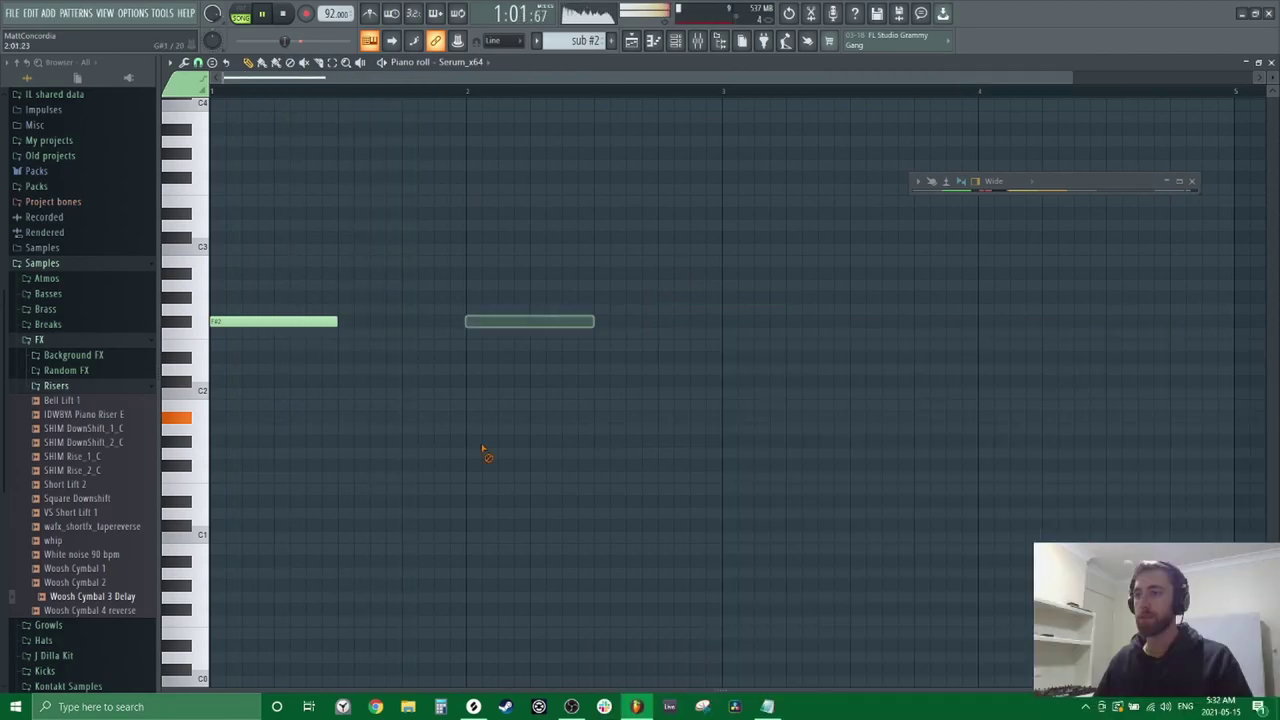
# Select three notes in sub #2 and shift them up an octave with Ctrl+Up
pyautogui.scroll(2, 262, 358)
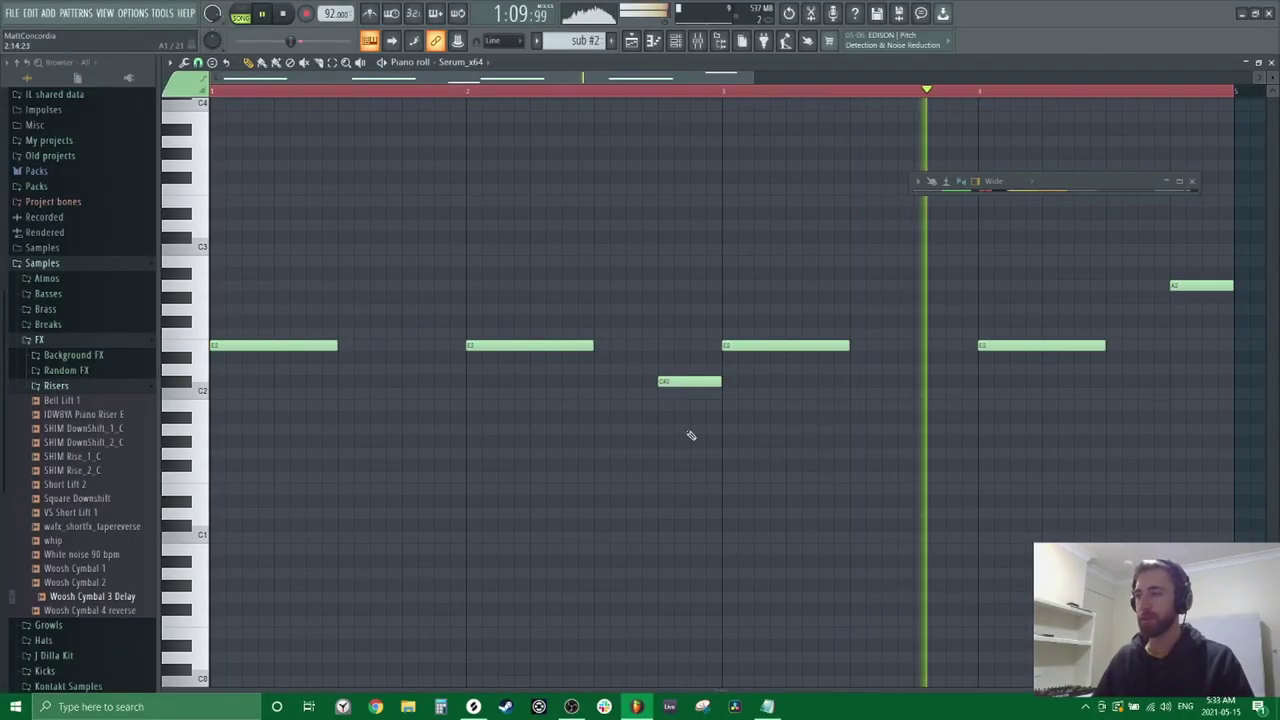
pyautogui.moveTo(710, 446); pyautogui.dragTo(258, 293)
pyautogui.hotkey('ctrl', 'Up')
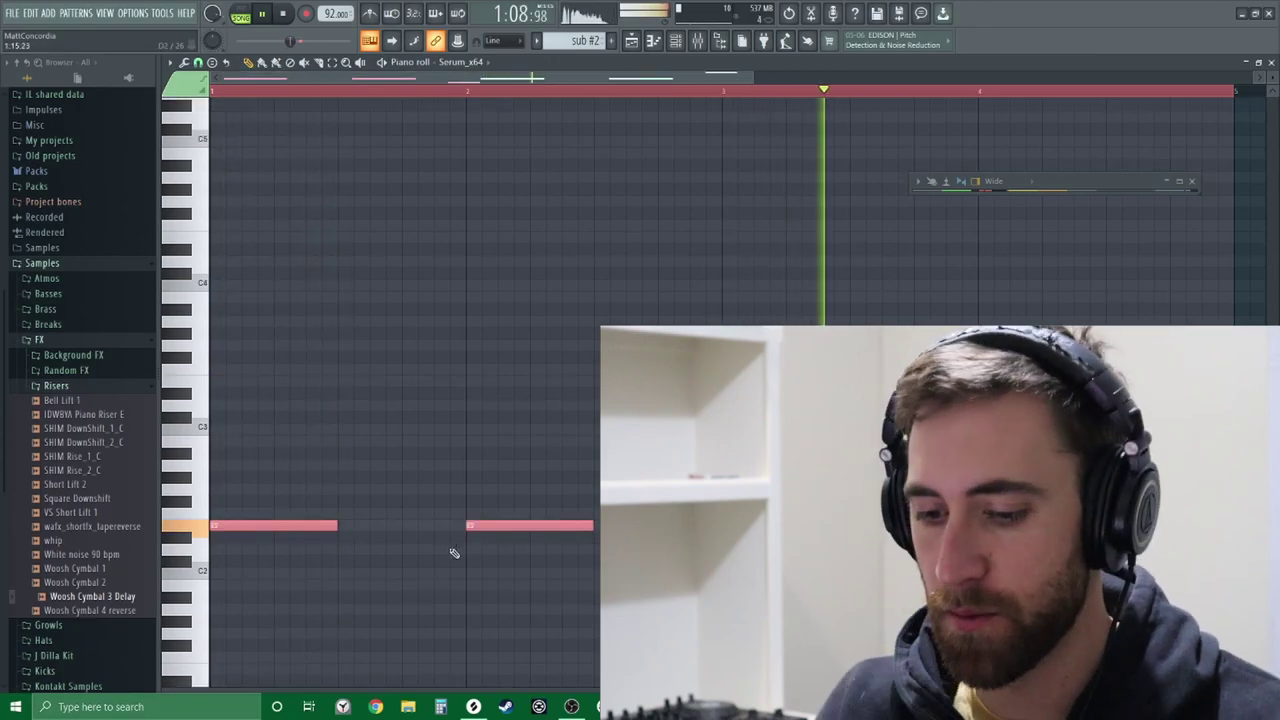
pyautogui.scroll(-3, 453, 551)
pyautogui.press('space')
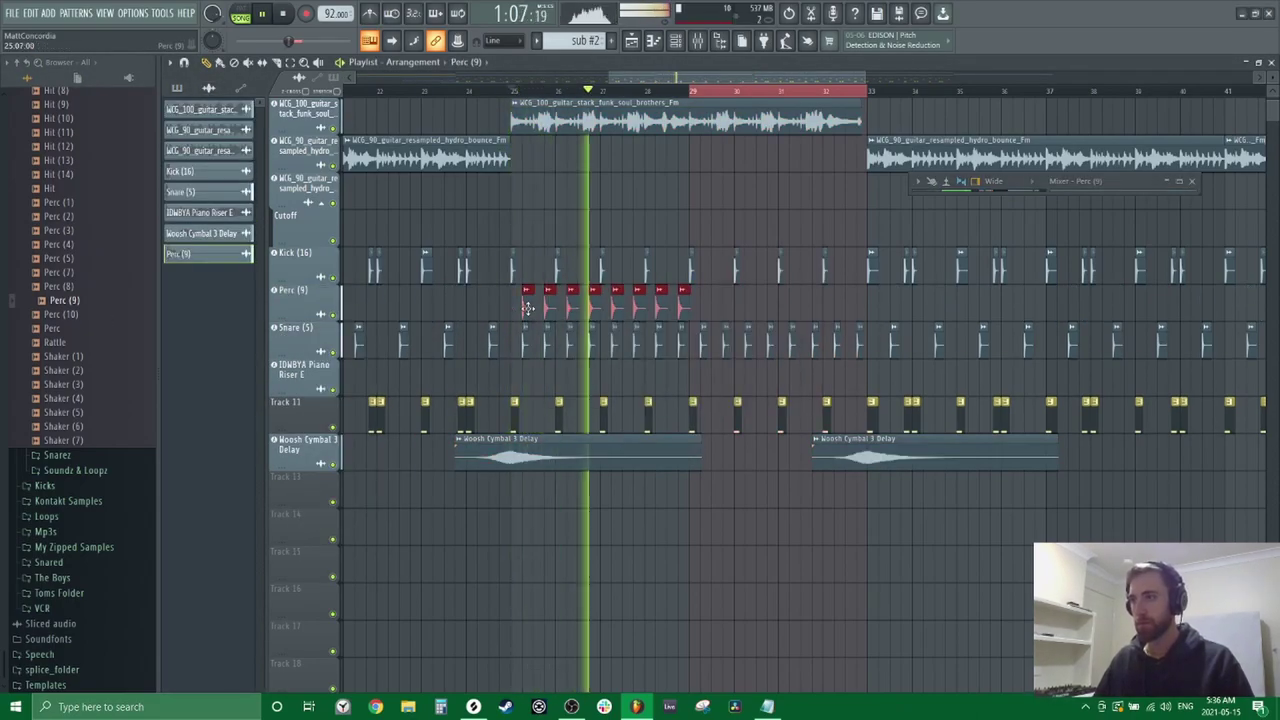
# Bring up the playlist track options and expand the Clap 10 mixer insert to full view
pyautogui.scroll(10, 118, 378)
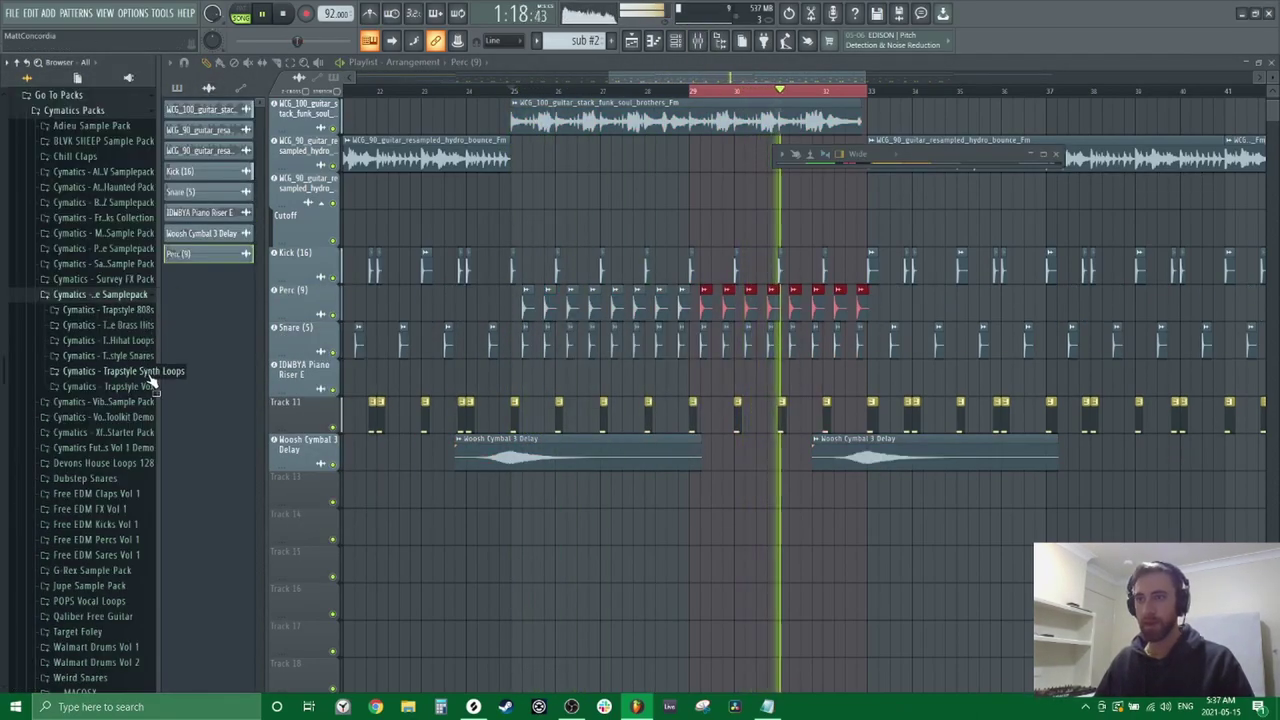
pyautogui.scroll(5, 123, 286)
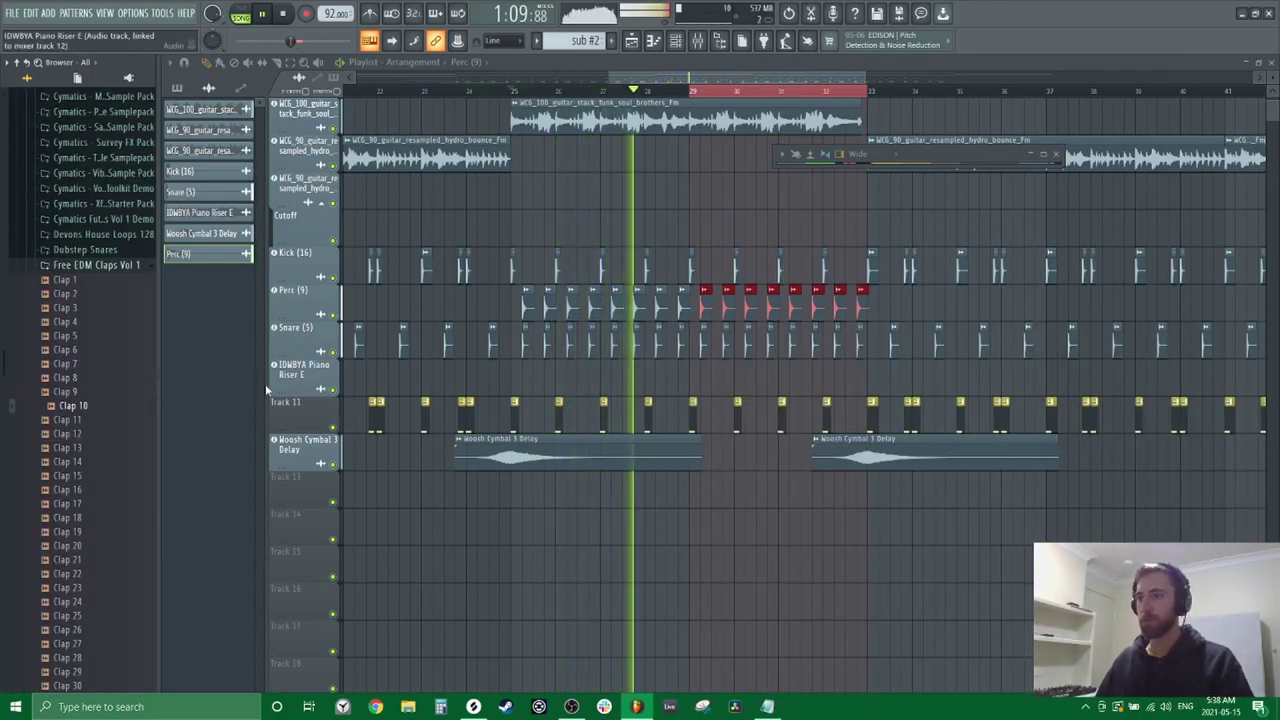
pyautogui.rightClick(298, 323)
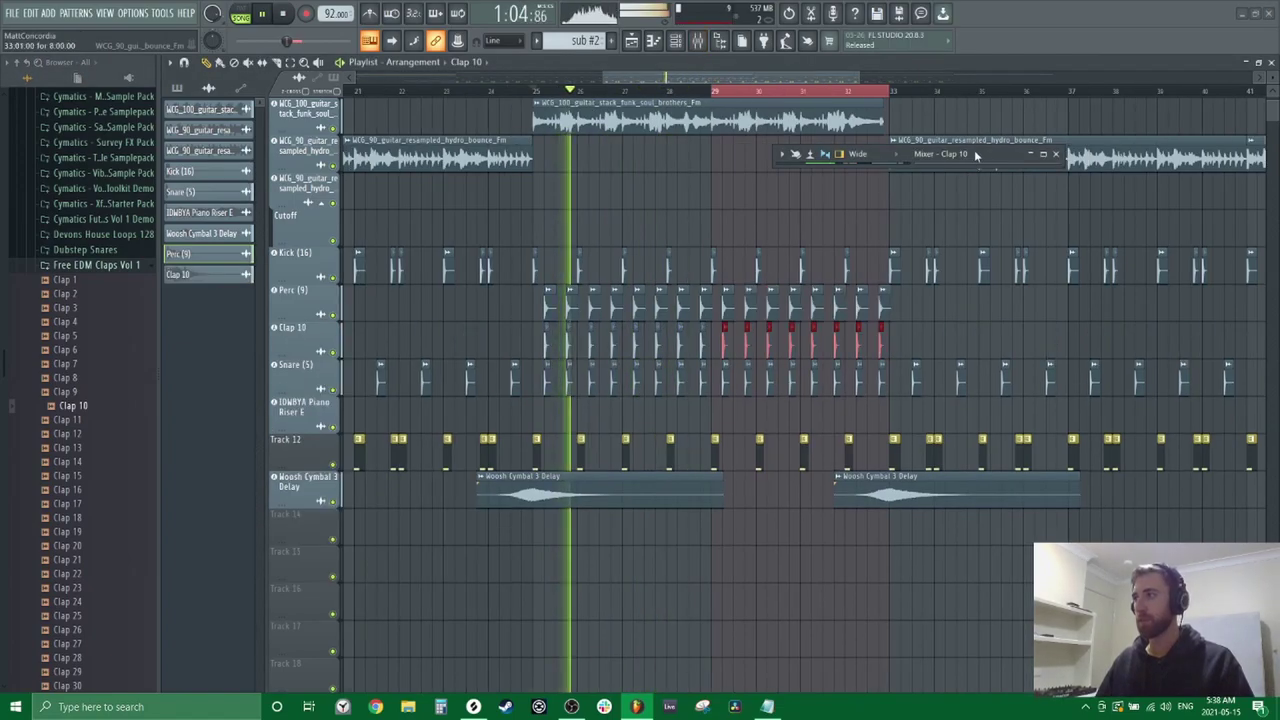
pyautogui.doubleClick(976, 155)
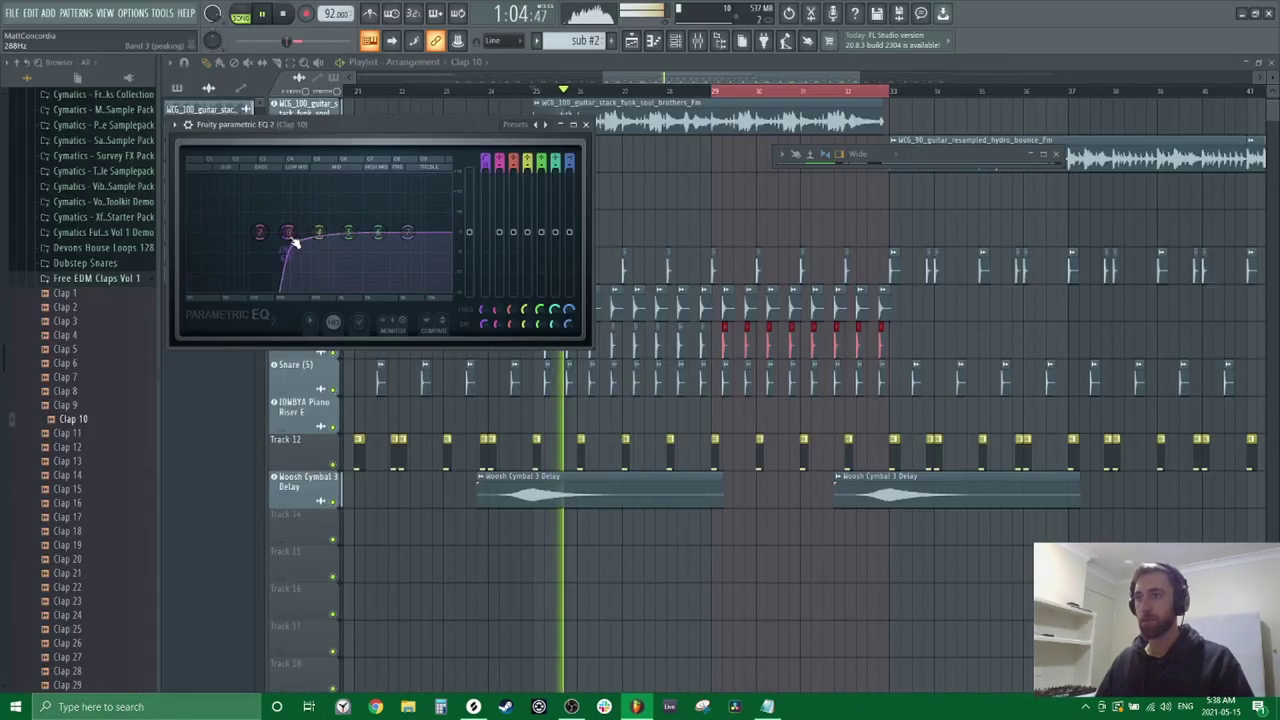
# Move the clap EQ's mid band to about 475 Hz, stop playback and reposition the playhead
pyautogui.moveTo(292, 238); pyautogui.dragTo(327, 232)
pyautogui.press('space')
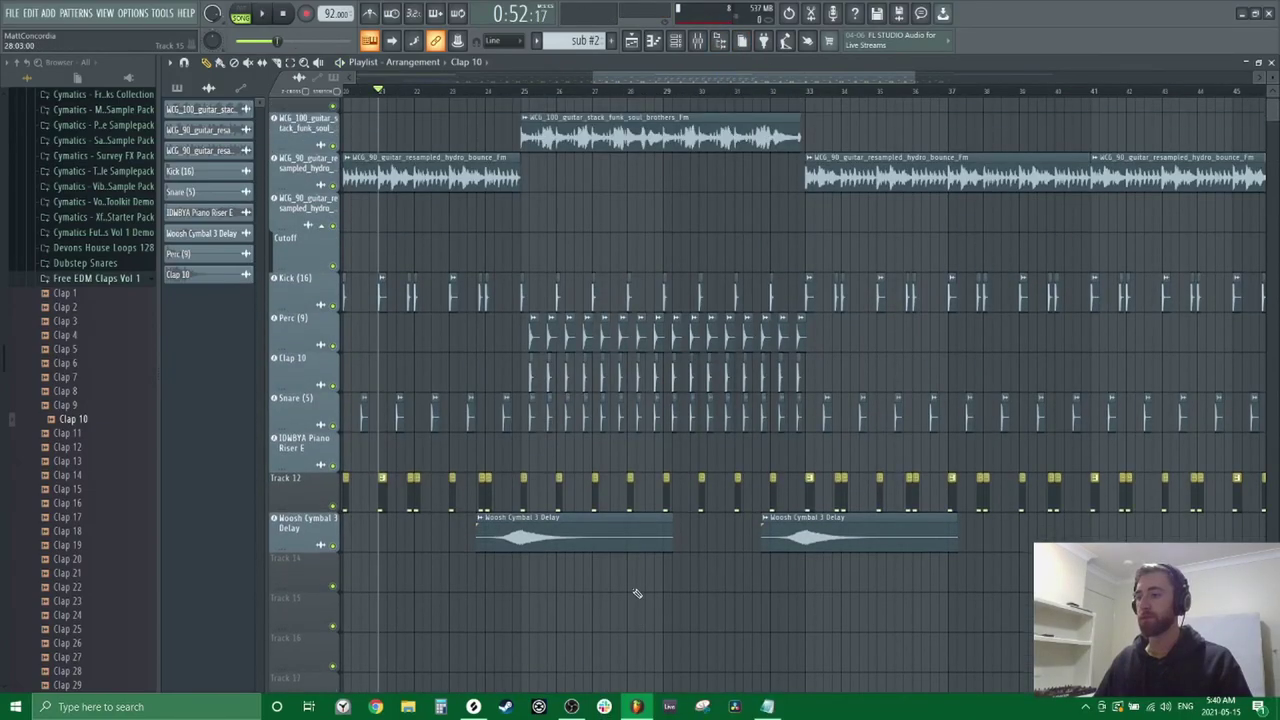
pyautogui.click(535, 91)
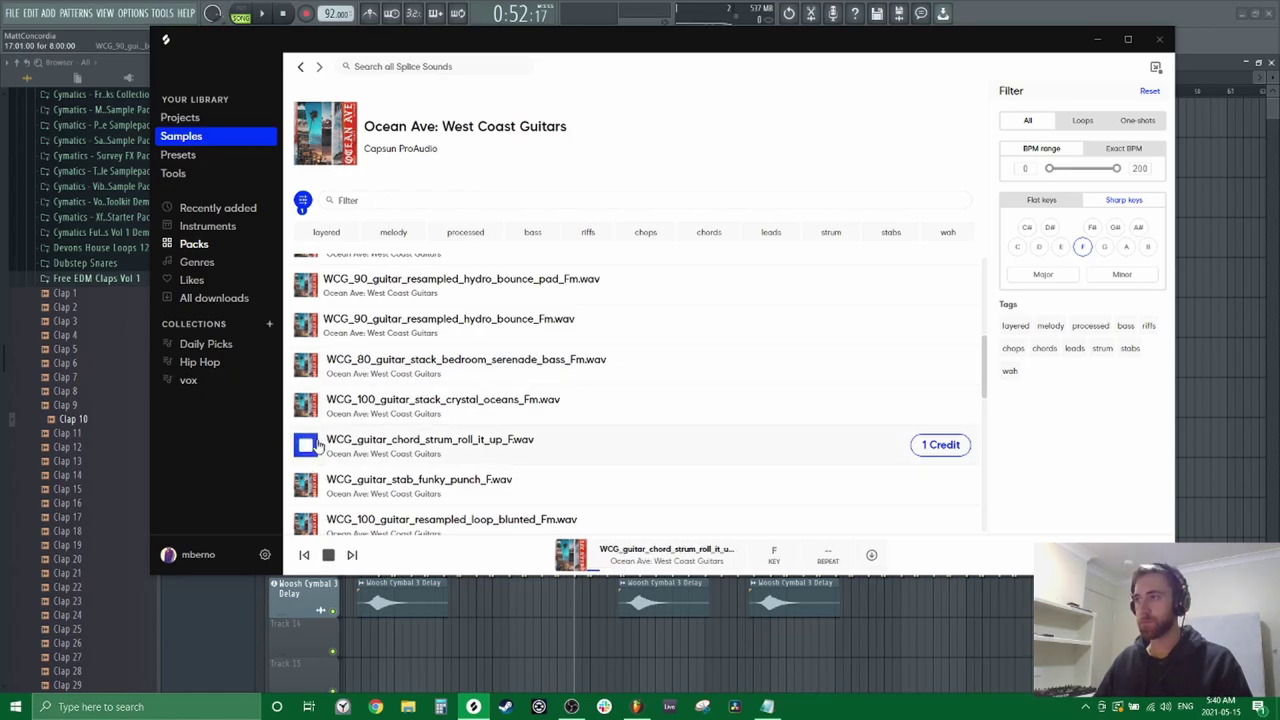
pyautogui.scroll(-1, 352, 462)
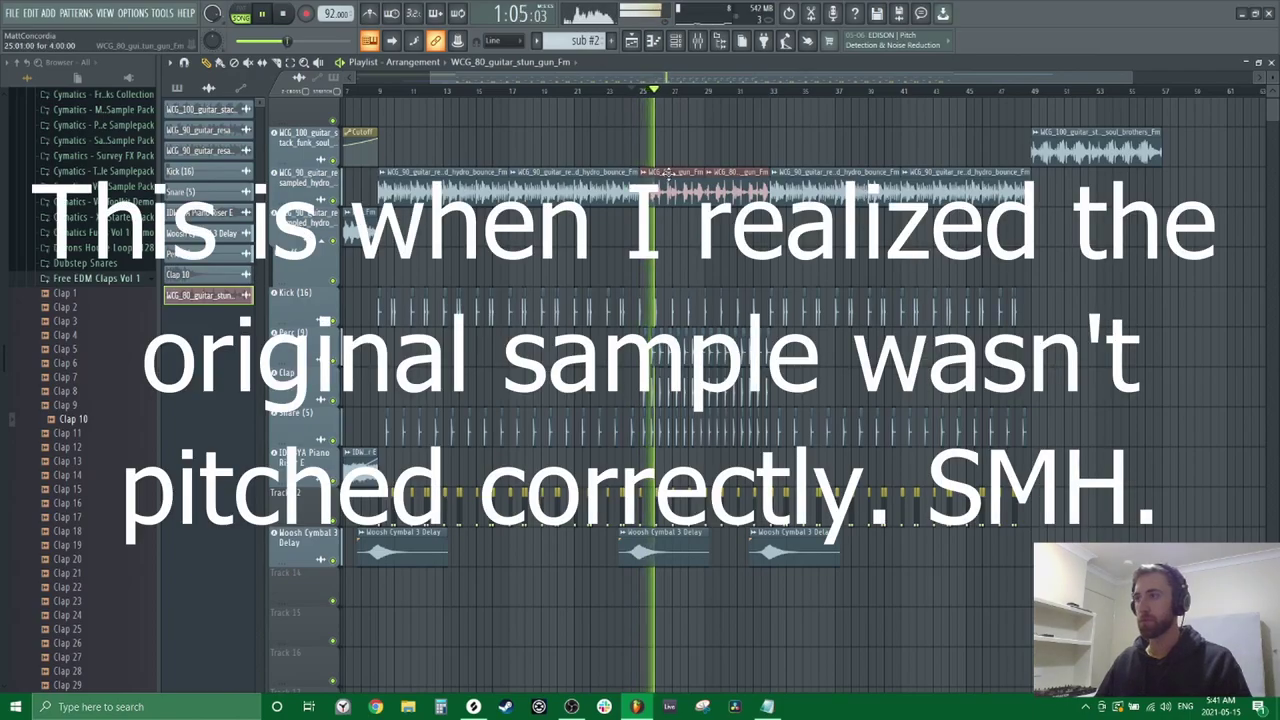
# Set the WCG_80_guitar_stun_gun_Fm sample's time stretching mode to e2 generic
pyautogui.doubleClick(668, 172)
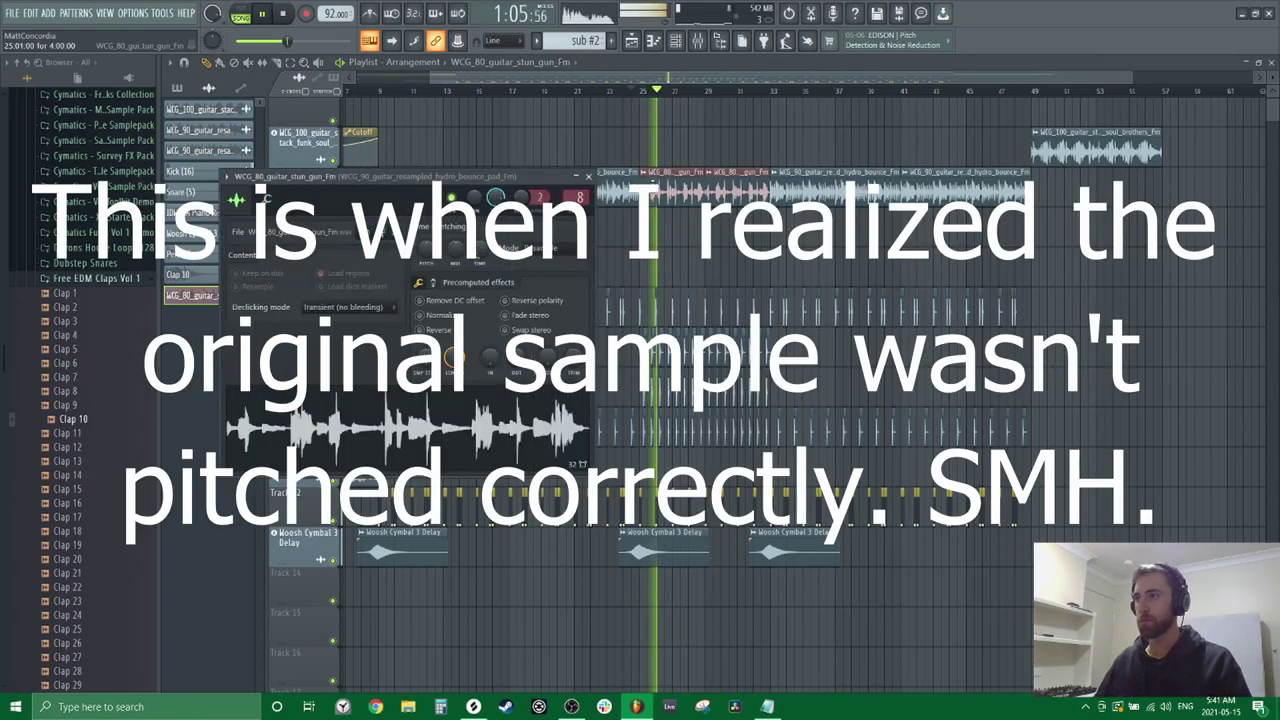
pyautogui.click(556, 248)
pyautogui.click(590, 272)
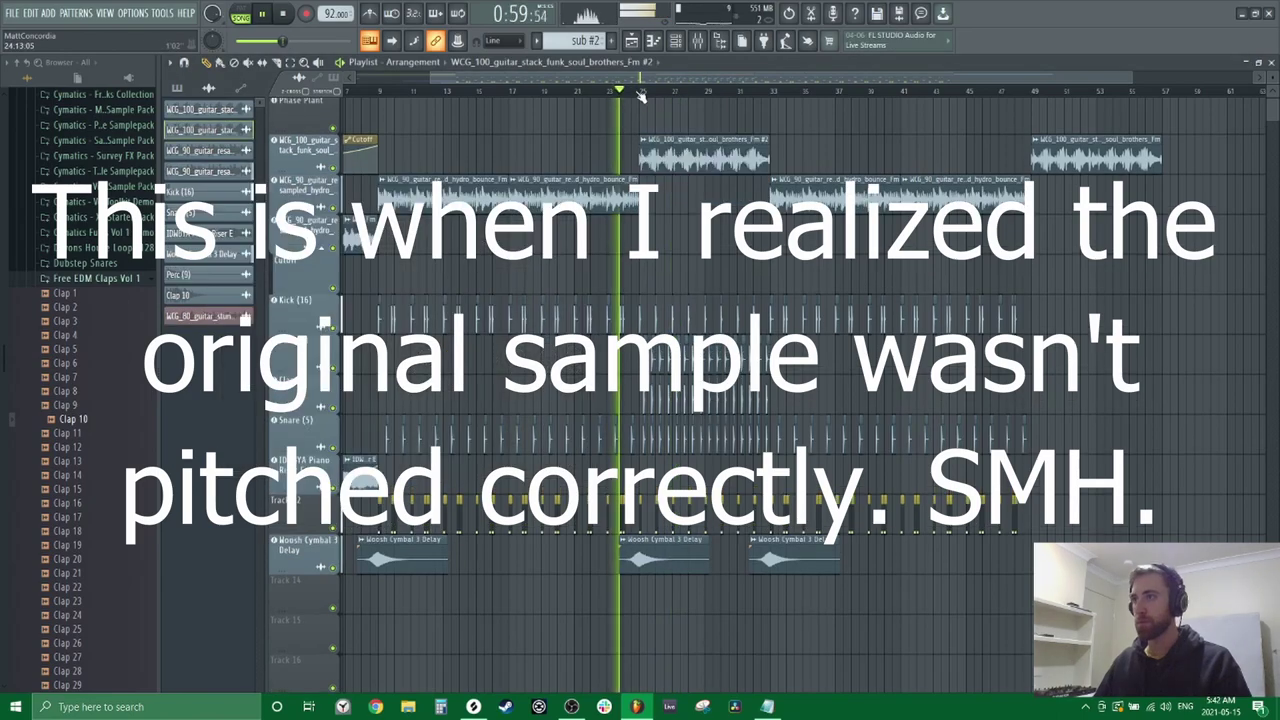
# Zoom in on the funk_soul_brothers #2 clip and trim its start to bar 25
pyautogui.doubleClick(688, 152)
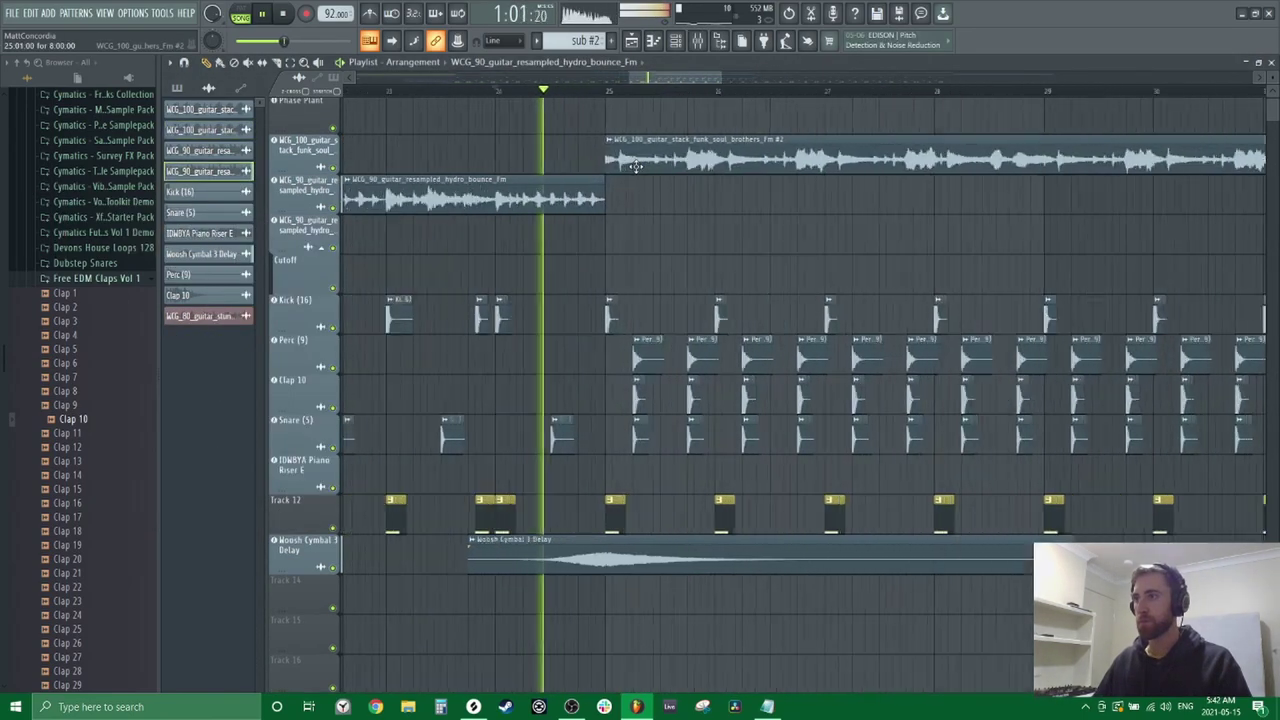
pyautogui.moveTo(635, 166); pyautogui.dragTo(622, 166)
pyautogui.scroll(1, 622, 166)
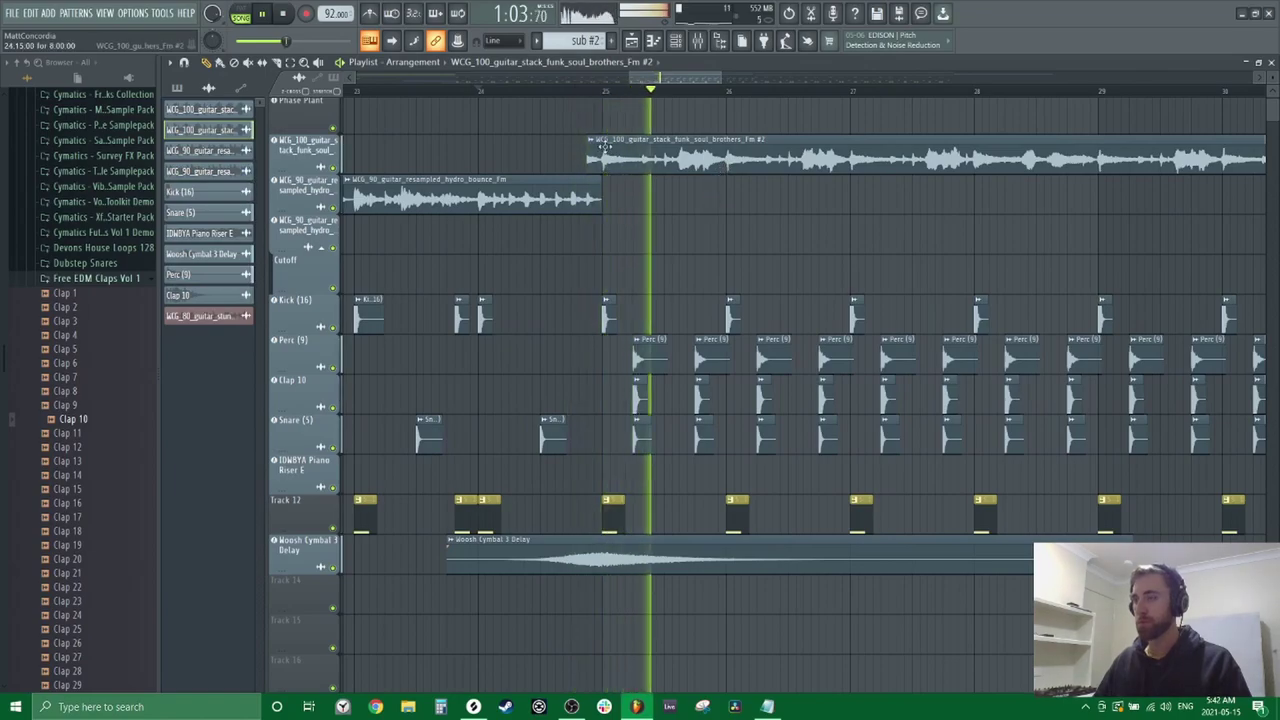
pyautogui.moveTo(588, 157); pyautogui.dragTo(603, 157)
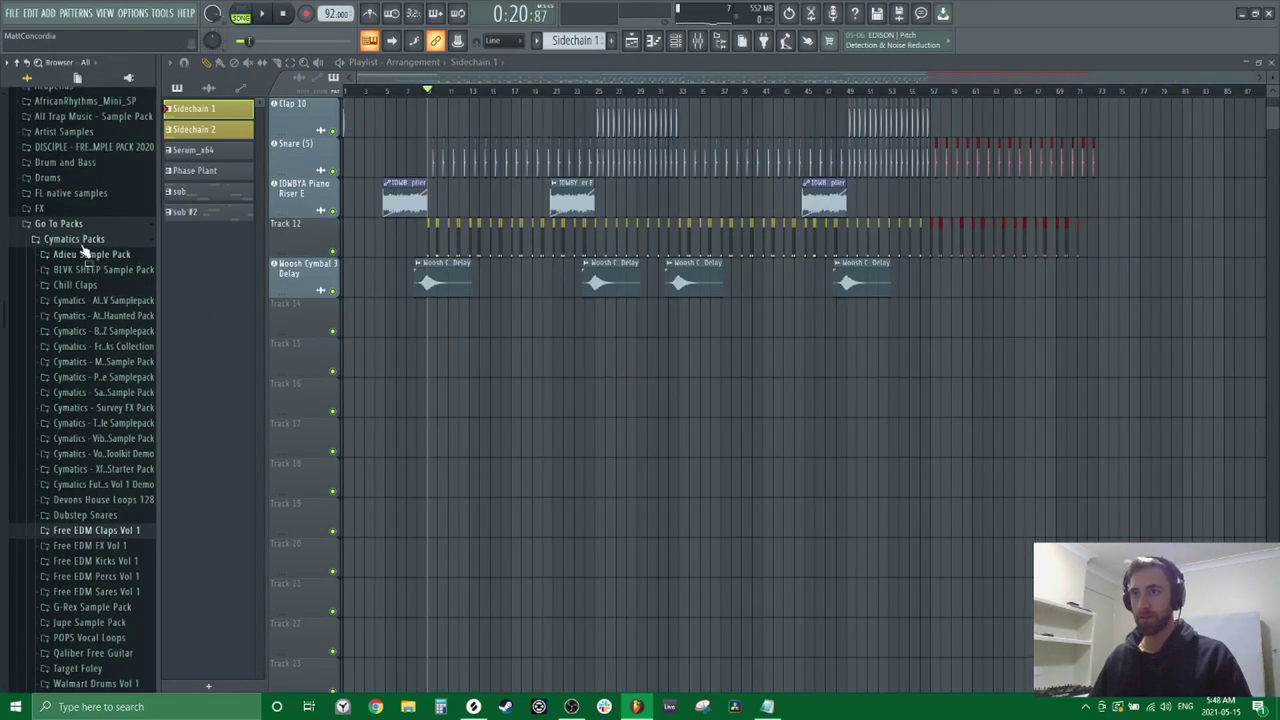
# Drop a Lev2_Chh_119 closed hi-hat sample onto an empty playlist track
pyautogui.click(72, 240)
pyautogui.moveTo(104, 495); pyautogui.dragTo(143, 505)
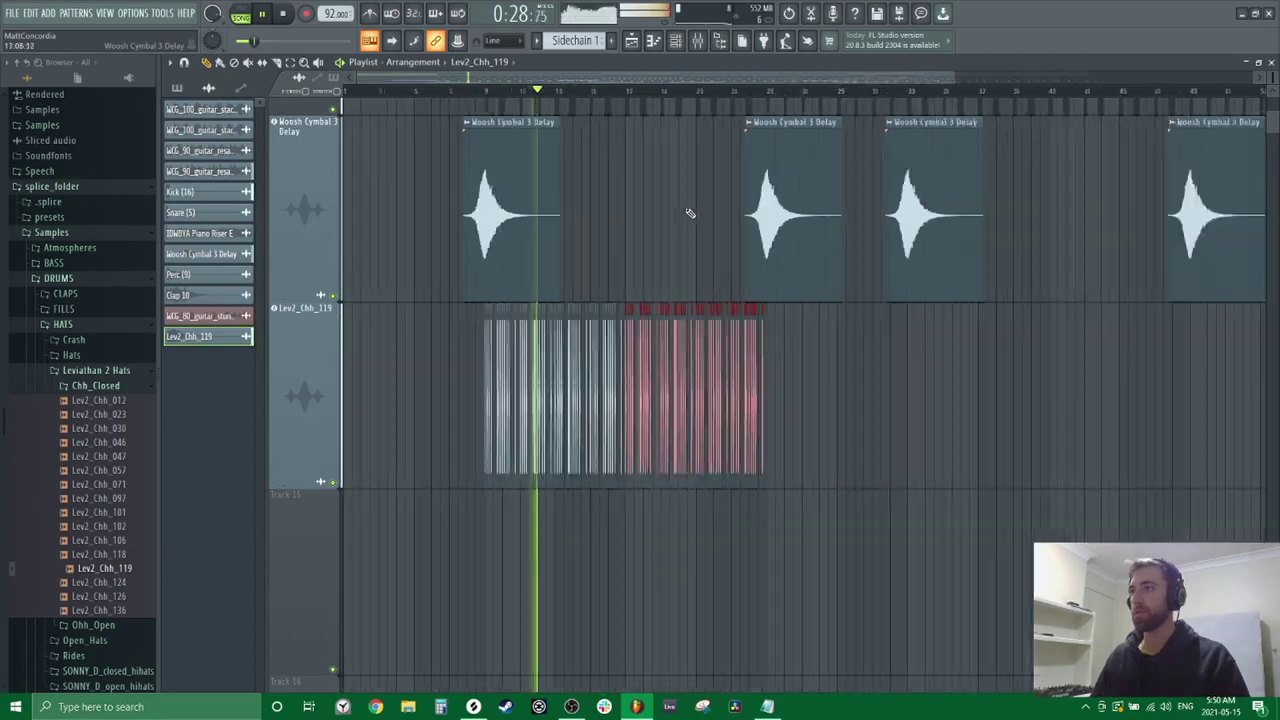
pyautogui.scroll(5, 690, 213)
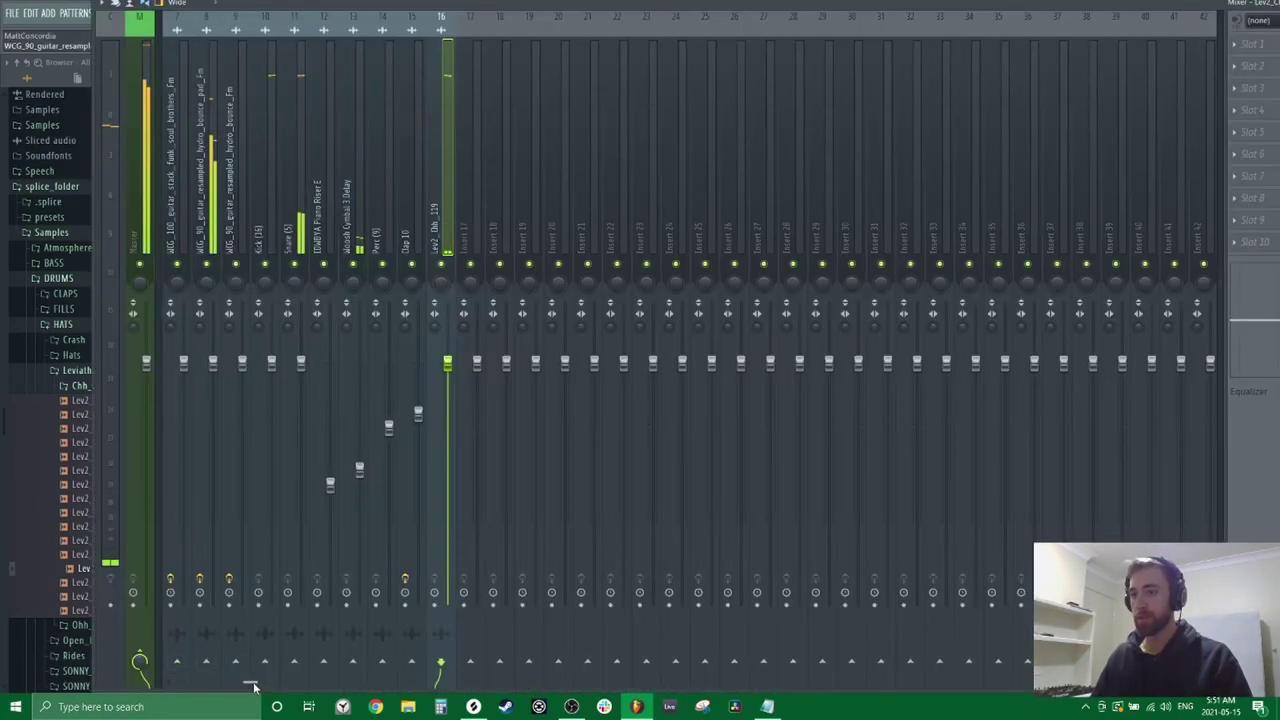
# Route the Lev2_Chh_119 hi-hat insert into the Sidechain bus
pyautogui.hscroll(-3, 253, 687)
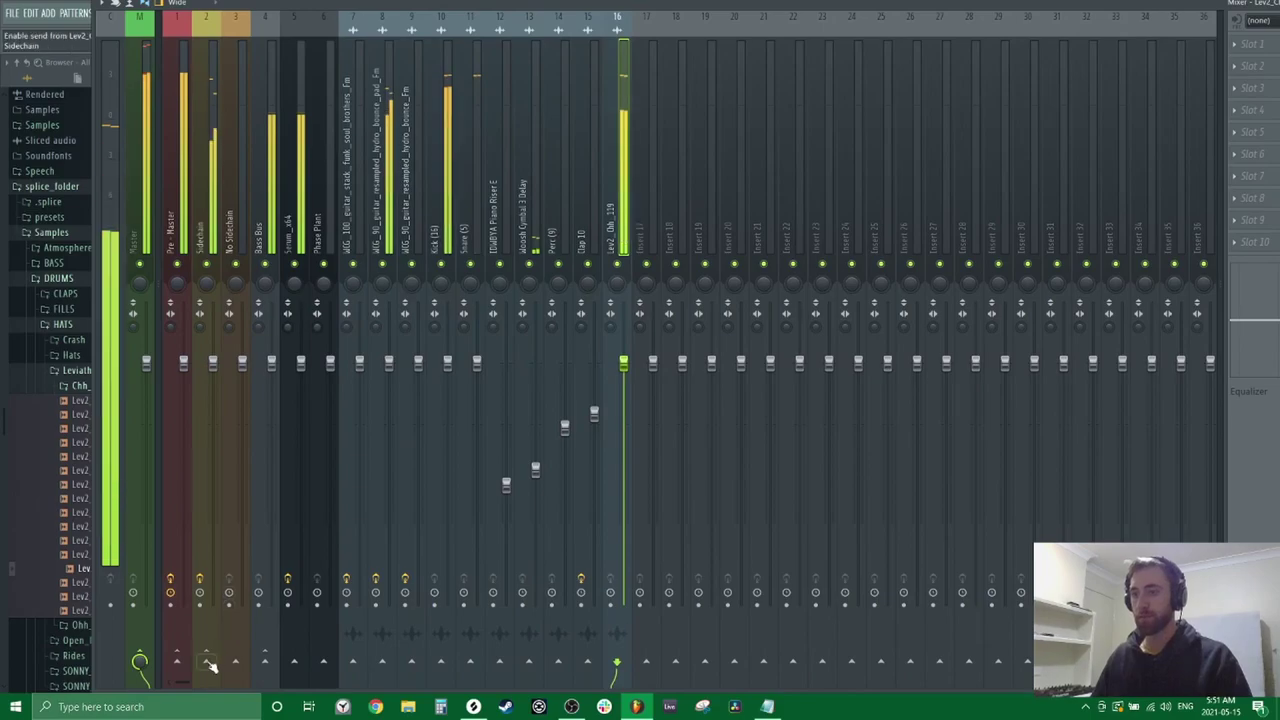
pyautogui.rightClick(206, 662)
pyautogui.click(260, 643)
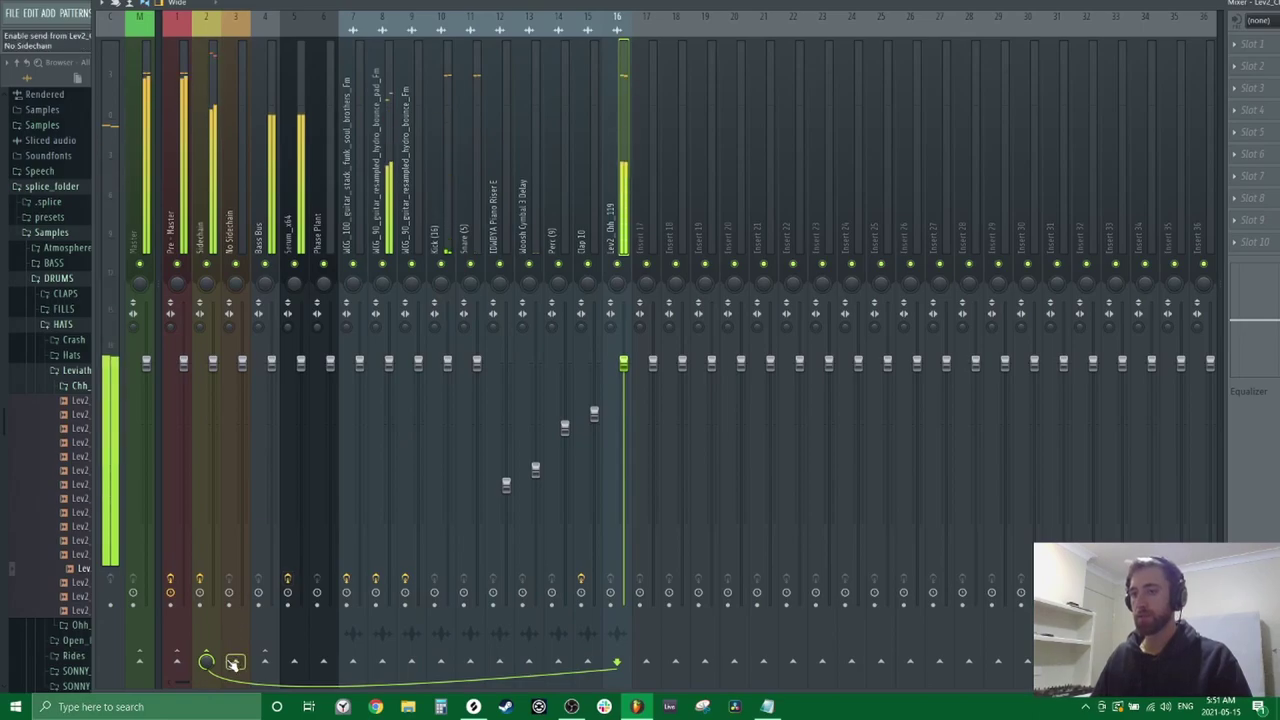
# Add Fruity Parametric EQ 2 to the hi-hats with band 1 high-passing at about 1207 Hz
pyautogui.click(1250, 44)
pyautogui.moveTo(1145, 62)
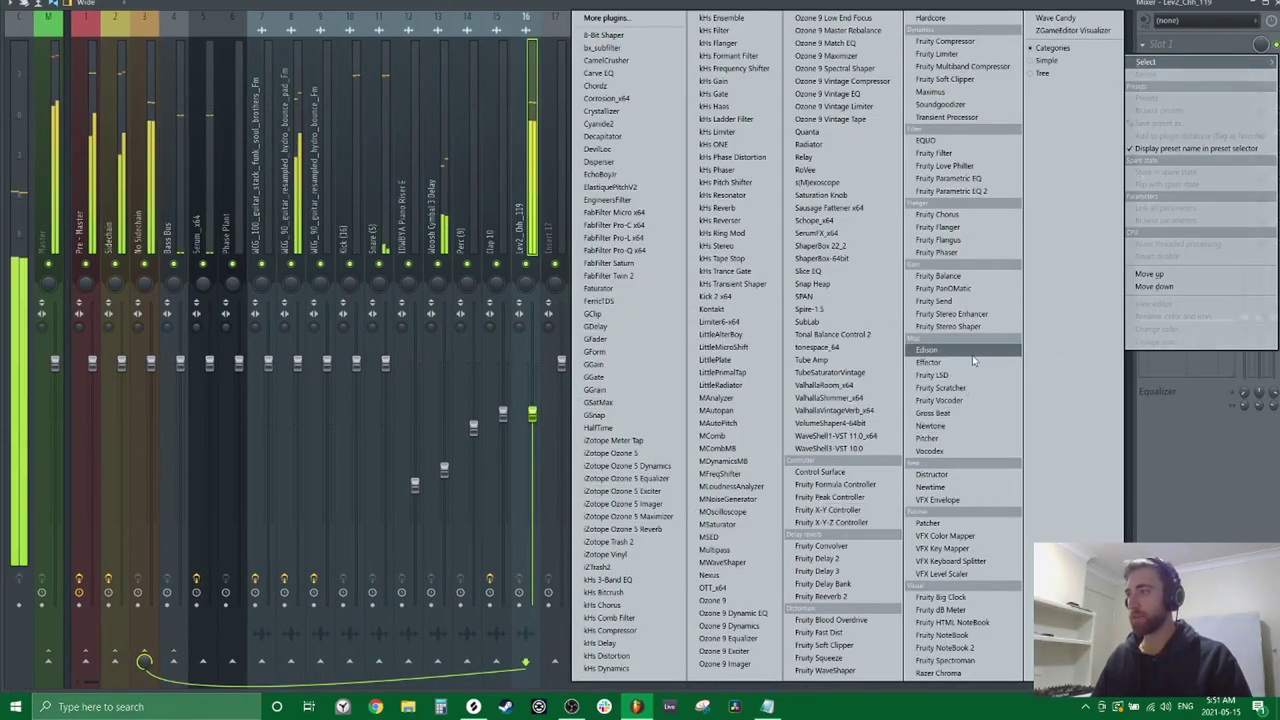
pyautogui.click(970, 191)
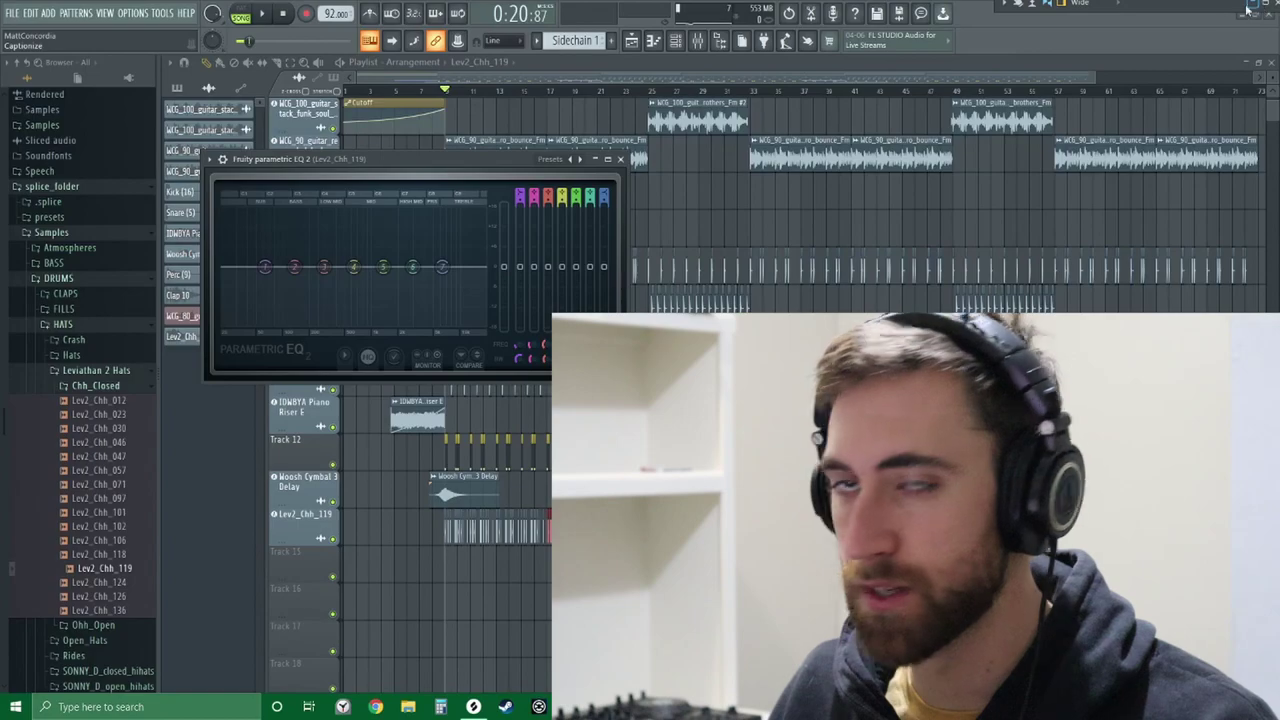
pyautogui.press('space')
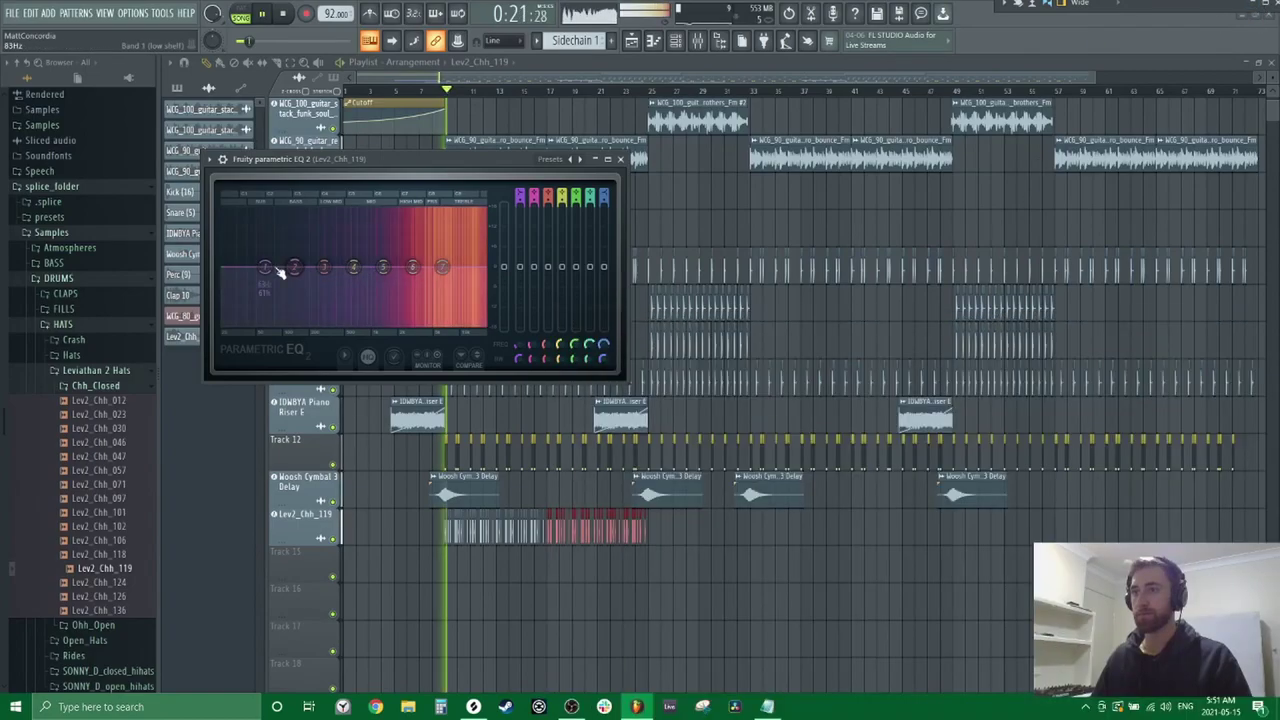
pyautogui.rightClick(268, 270)
pyautogui.moveTo(288, 307)
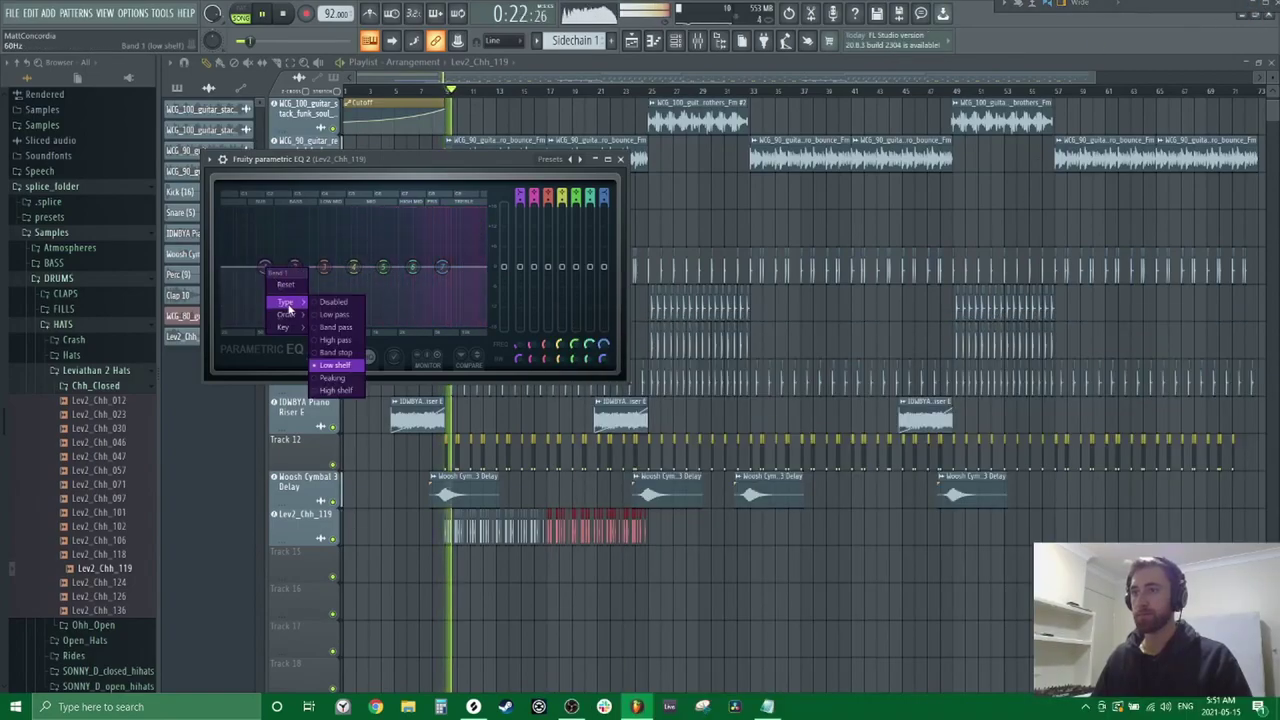
pyautogui.click(354, 339)
pyautogui.moveTo(264, 267); pyautogui.dragTo(382, 266)
pyautogui.click(620, 159)
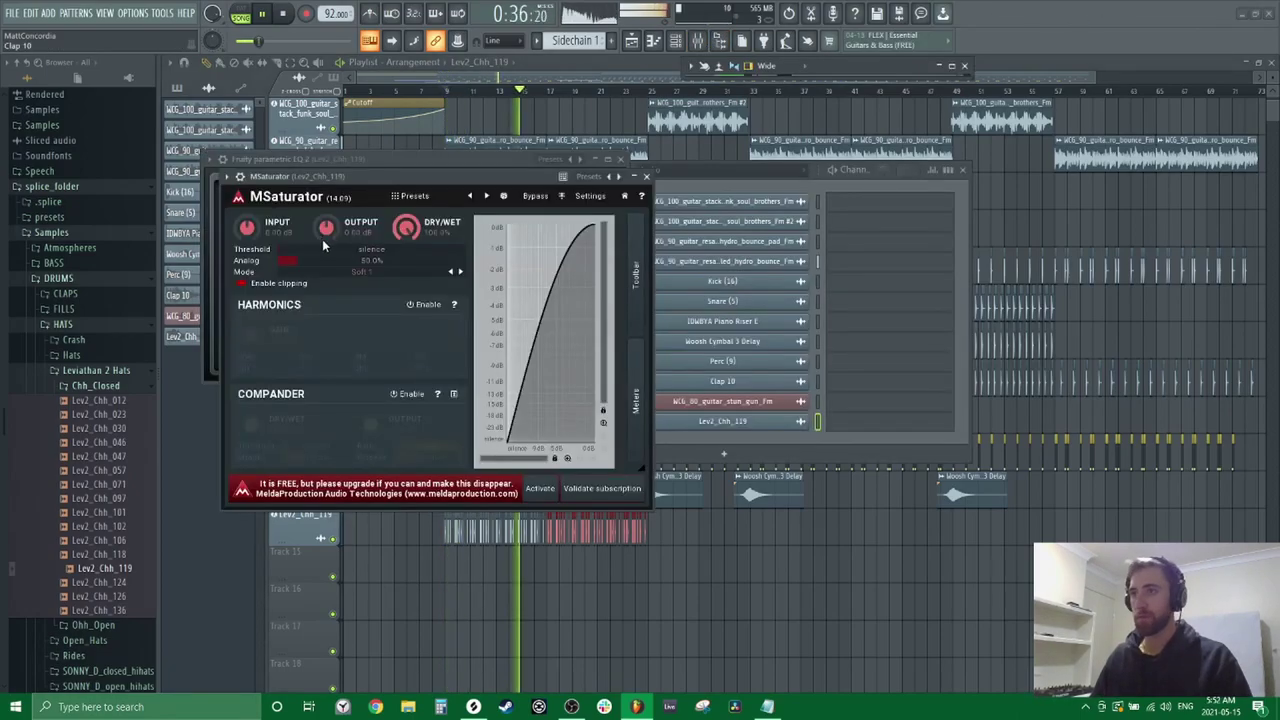
pyautogui.click(324, 248)
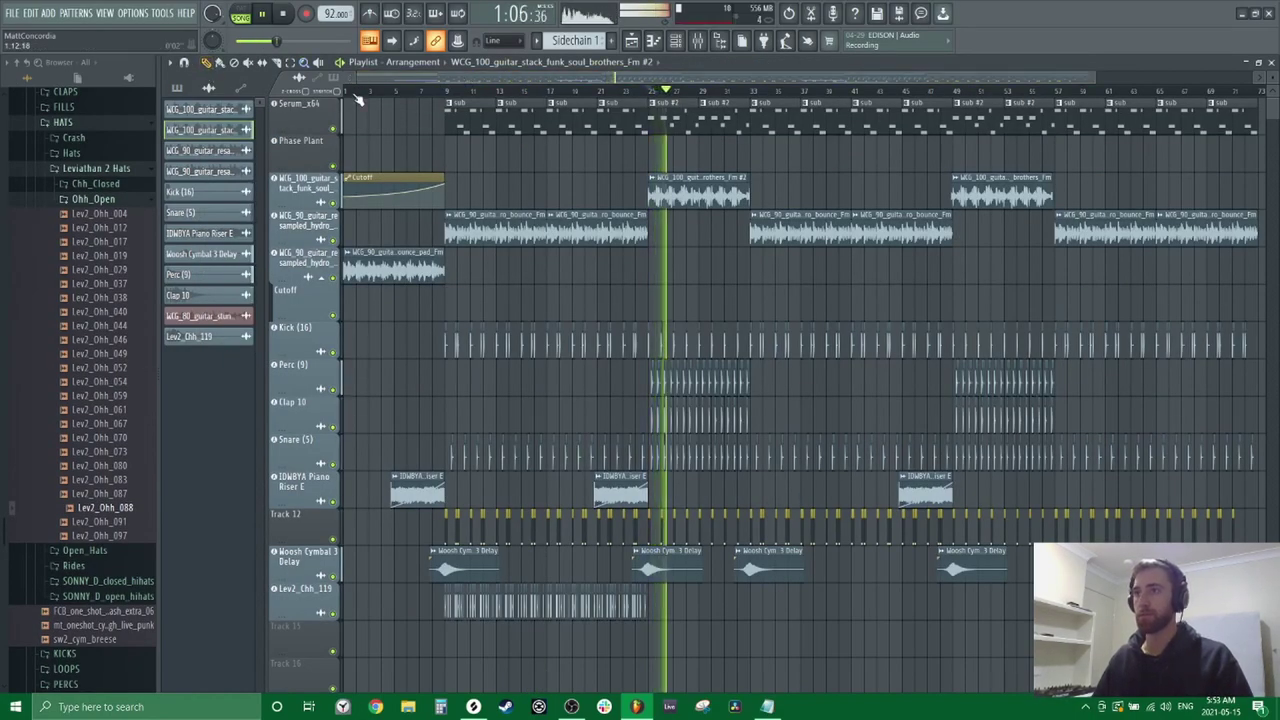
# Audition the SHIM Rise_1_C riser and open the SHIM Rise_2_C riser's settings
pyautogui.click(100, 170)
pyautogui.scroll(3, 94, 343)
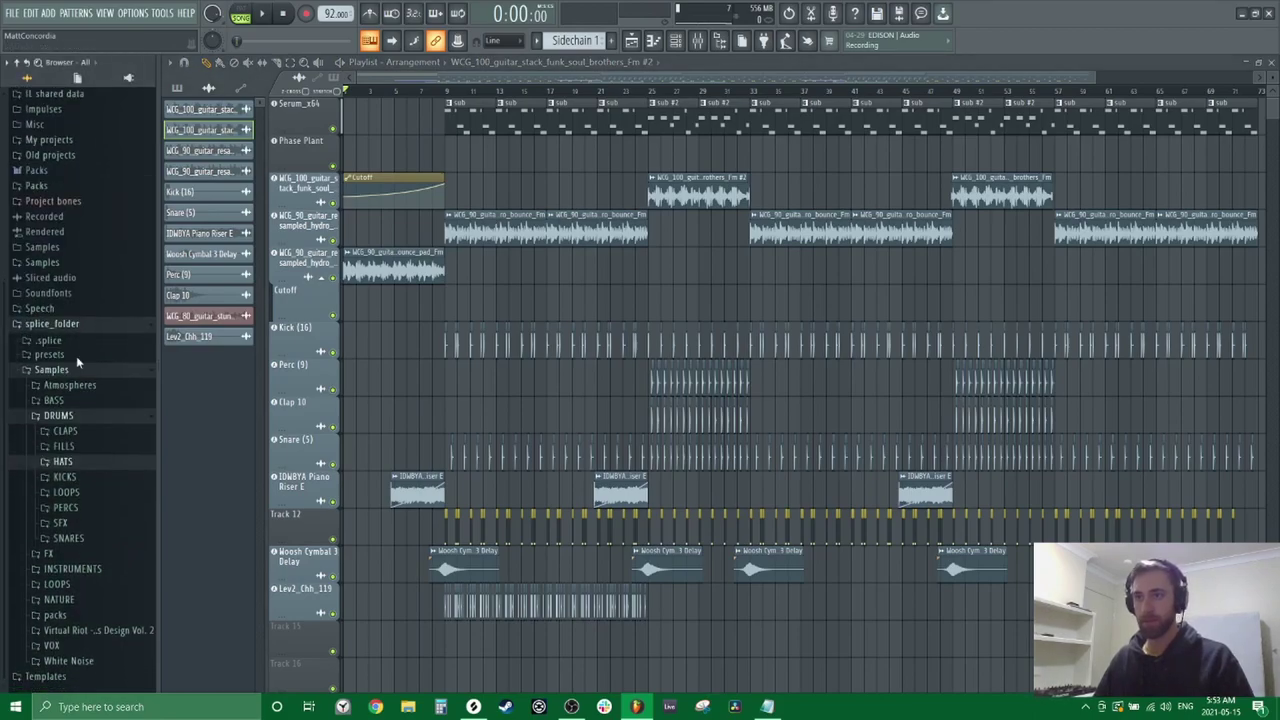
pyautogui.click(108, 329)
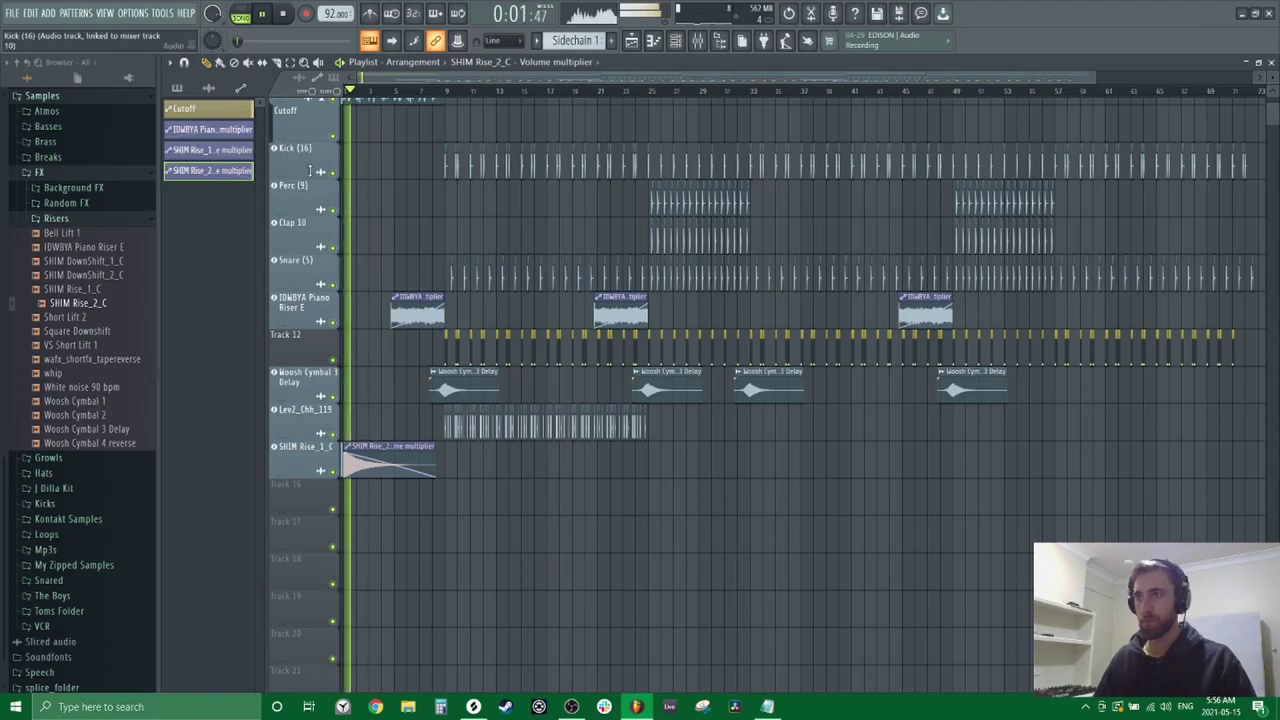
pyautogui.doubleClick(396, 446)
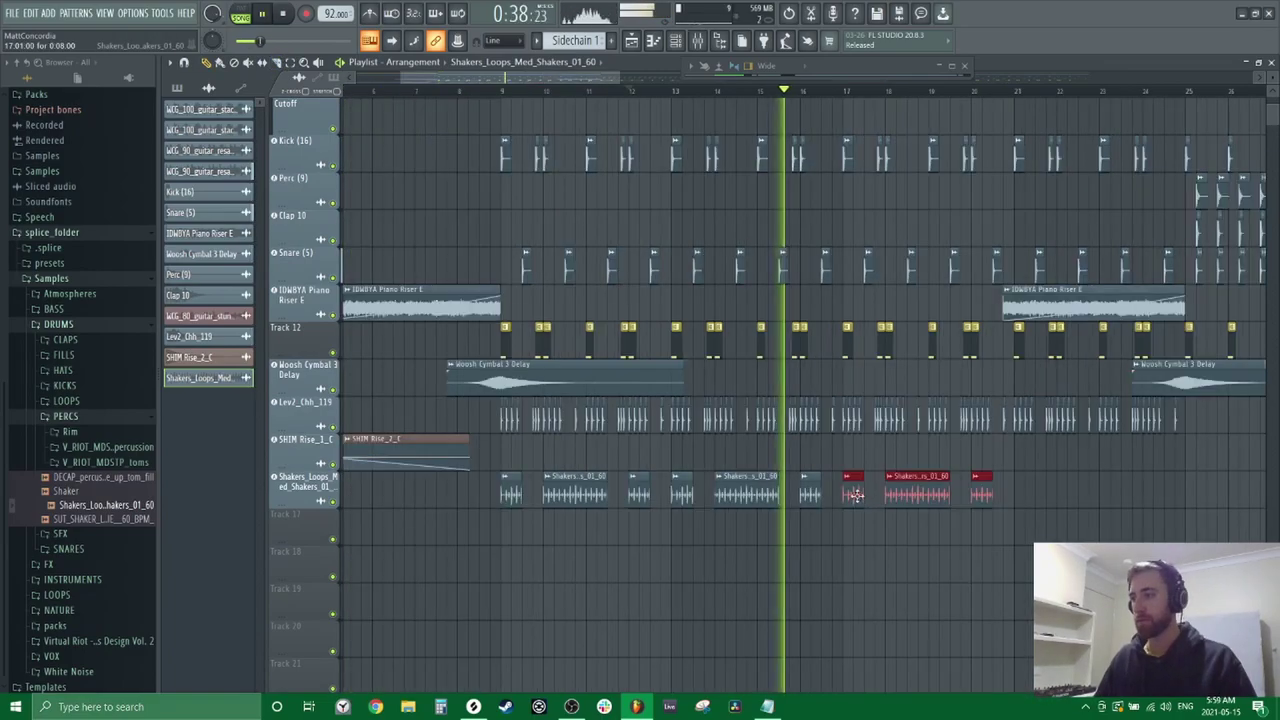
# Delete the selected trailing shaker pieces and show the mixer
pyautogui.press('Delete')
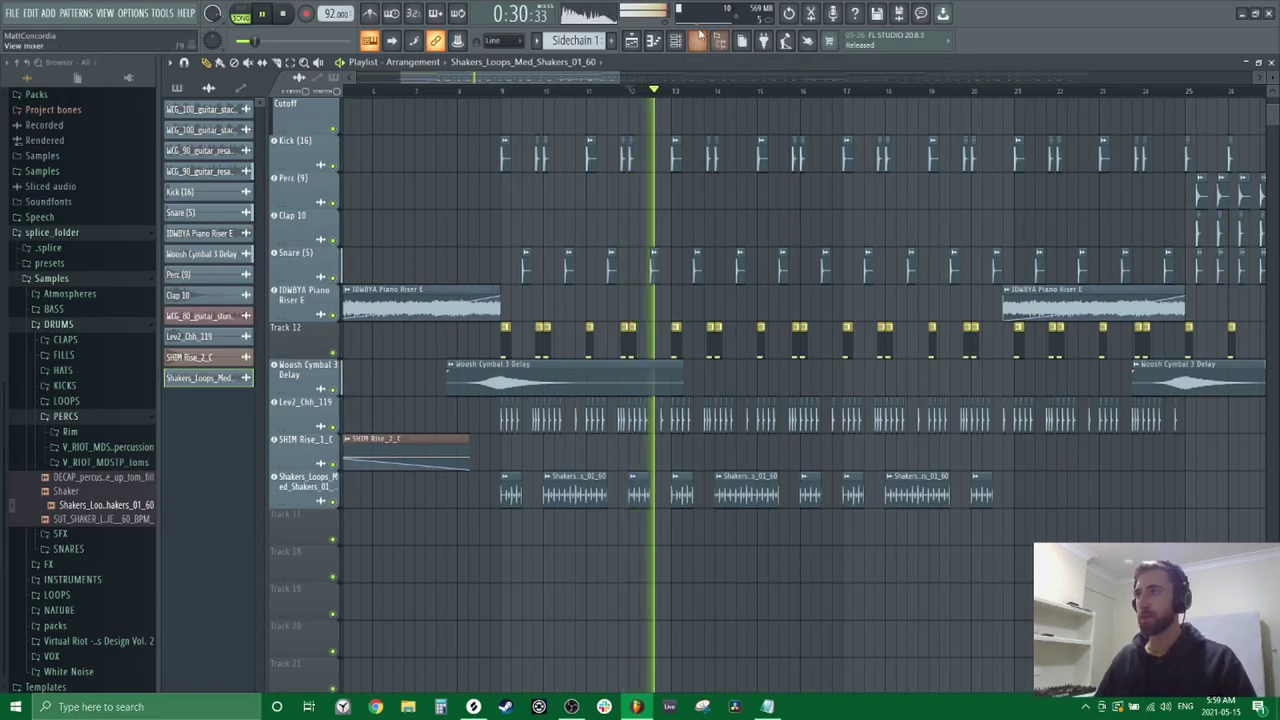
pyautogui.press('F9')
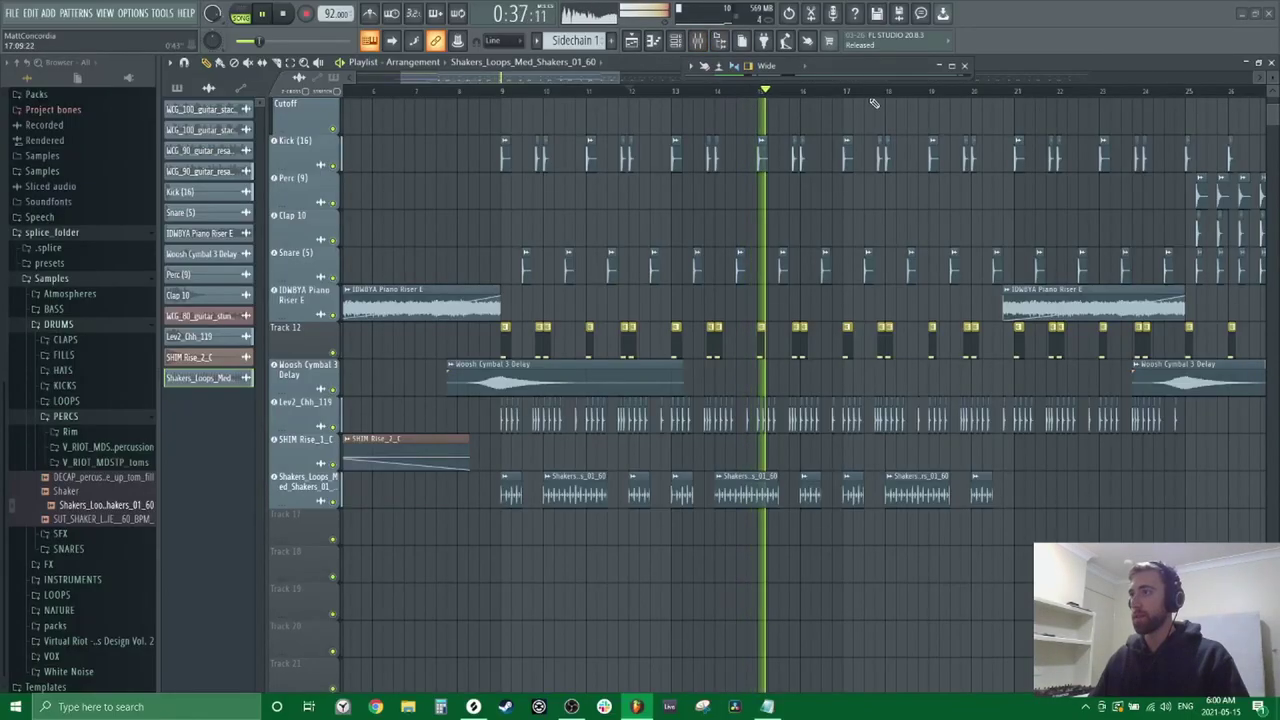
# Load Fruity Parametric EQ 2 on the shaker insert and high-pass band 1 at about 2623 Hz
pyautogui.press('F9')
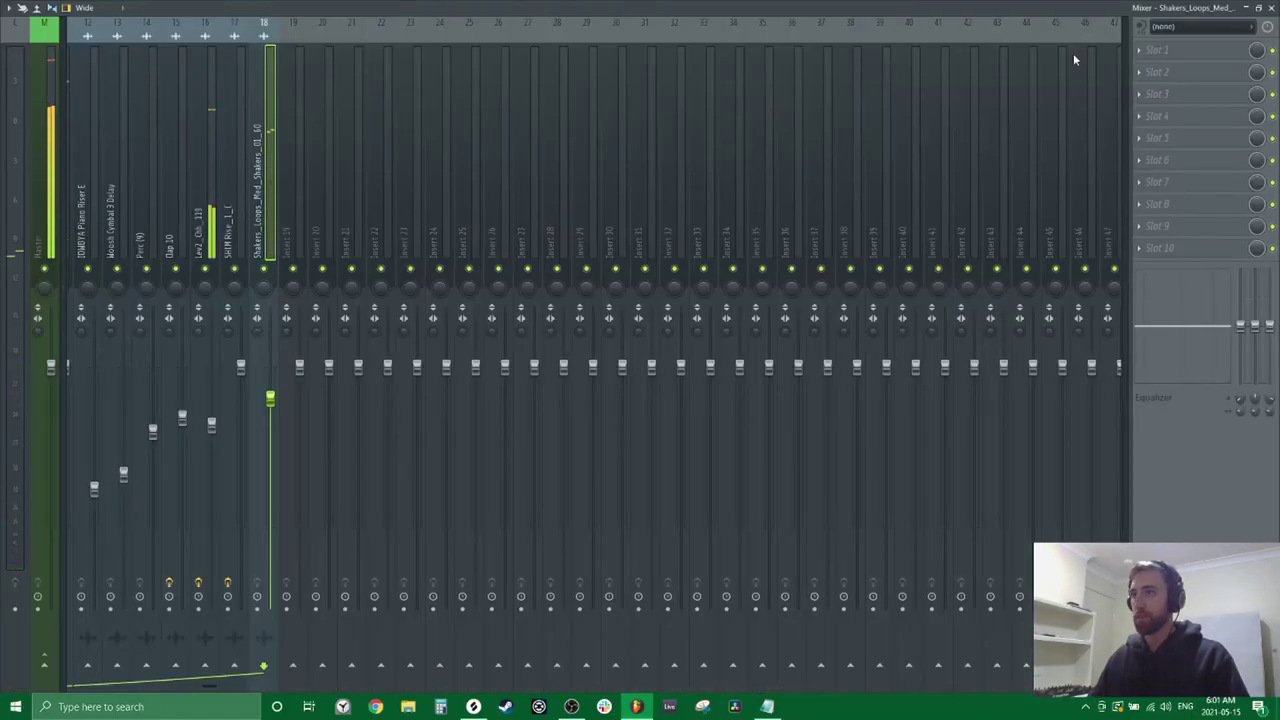
pyautogui.click(1160, 49)
pyautogui.moveTo(1146, 67)
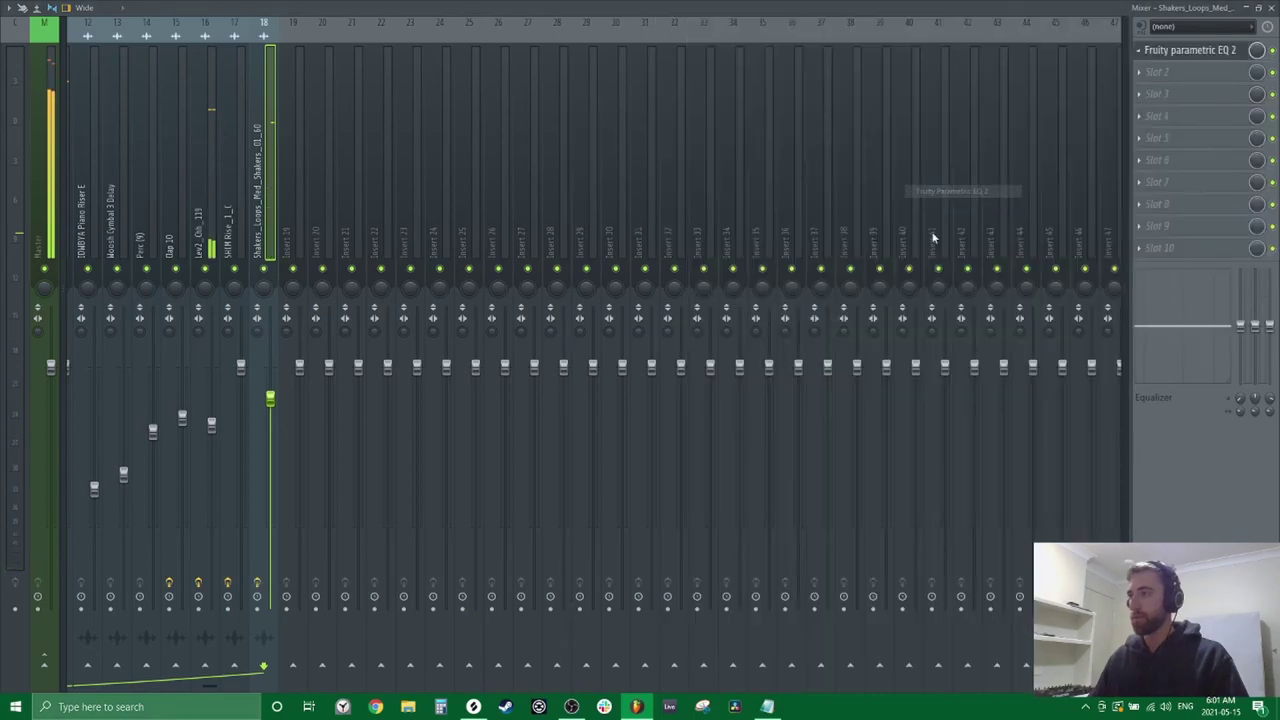
pyautogui.click(951, 191)
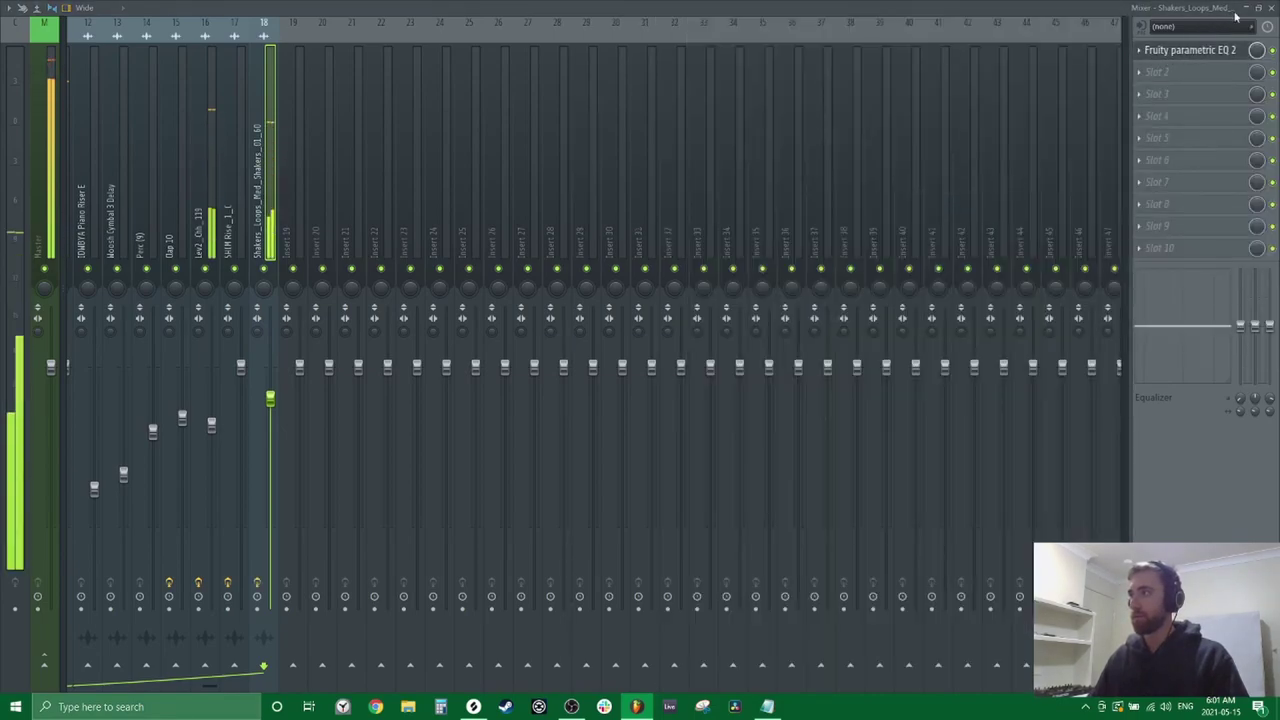
pyautogui.press('F9')
pyautogui.rightClick(335, 340)
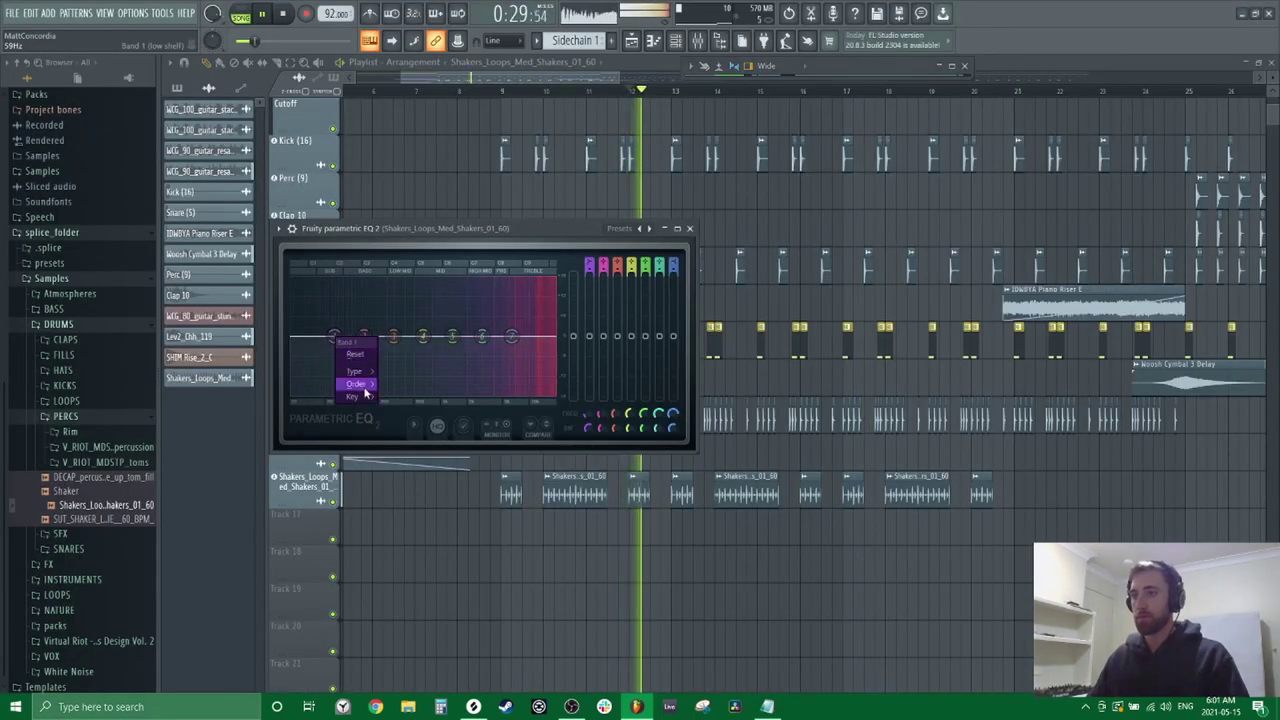
pyautogui.moveTo(355, 371)
pyautogui.click(422, 409)
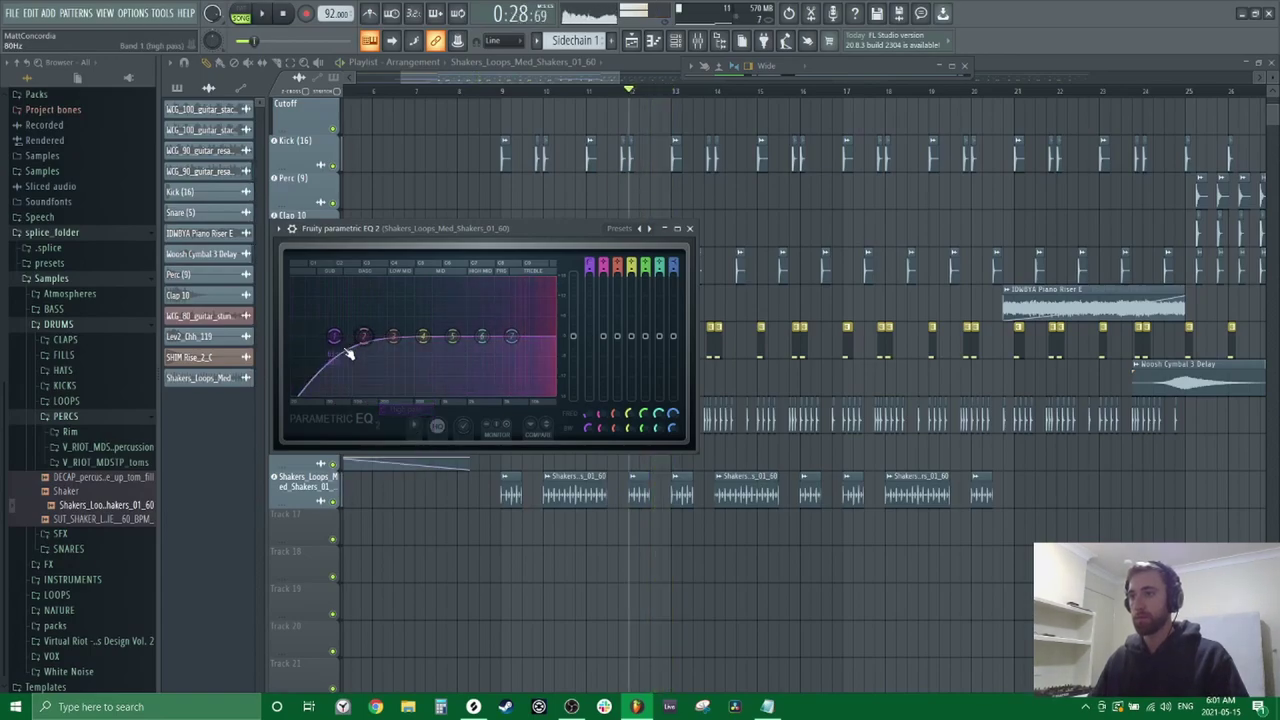
pyautogui.moveTo(343, 350); pyautogui.dragTo(482, 336)
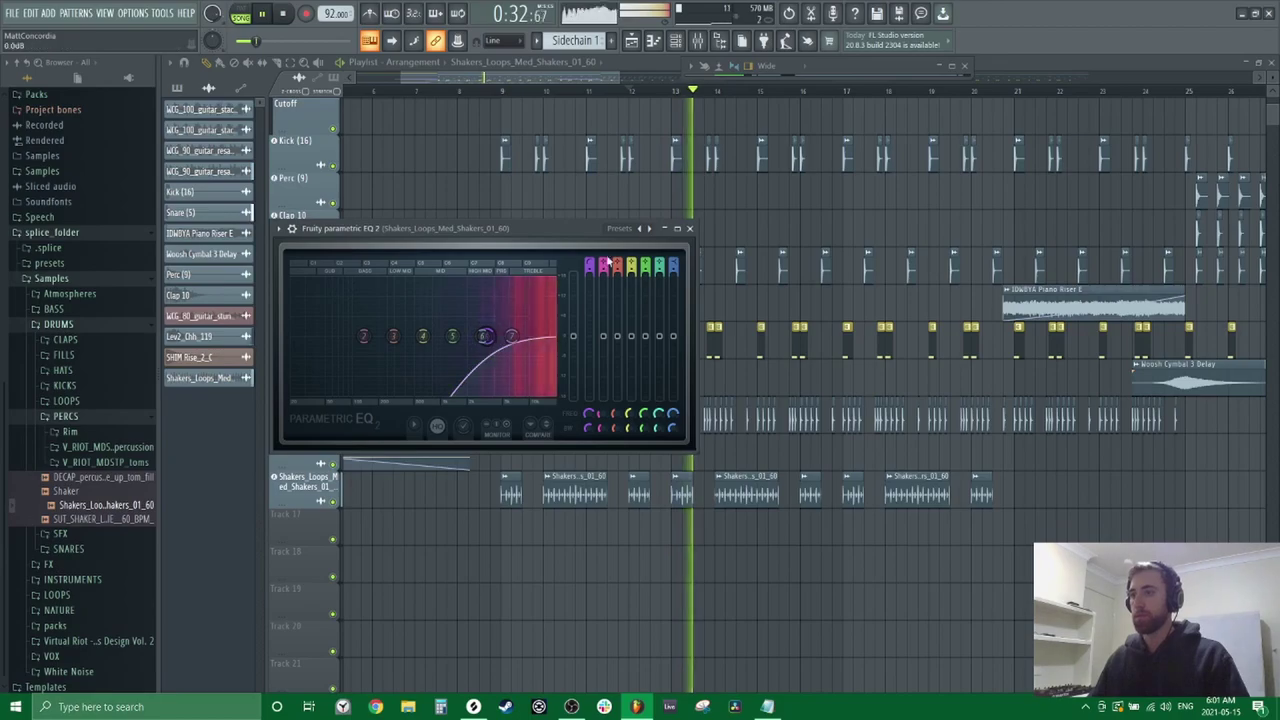
pyautogui.click(689, 228)
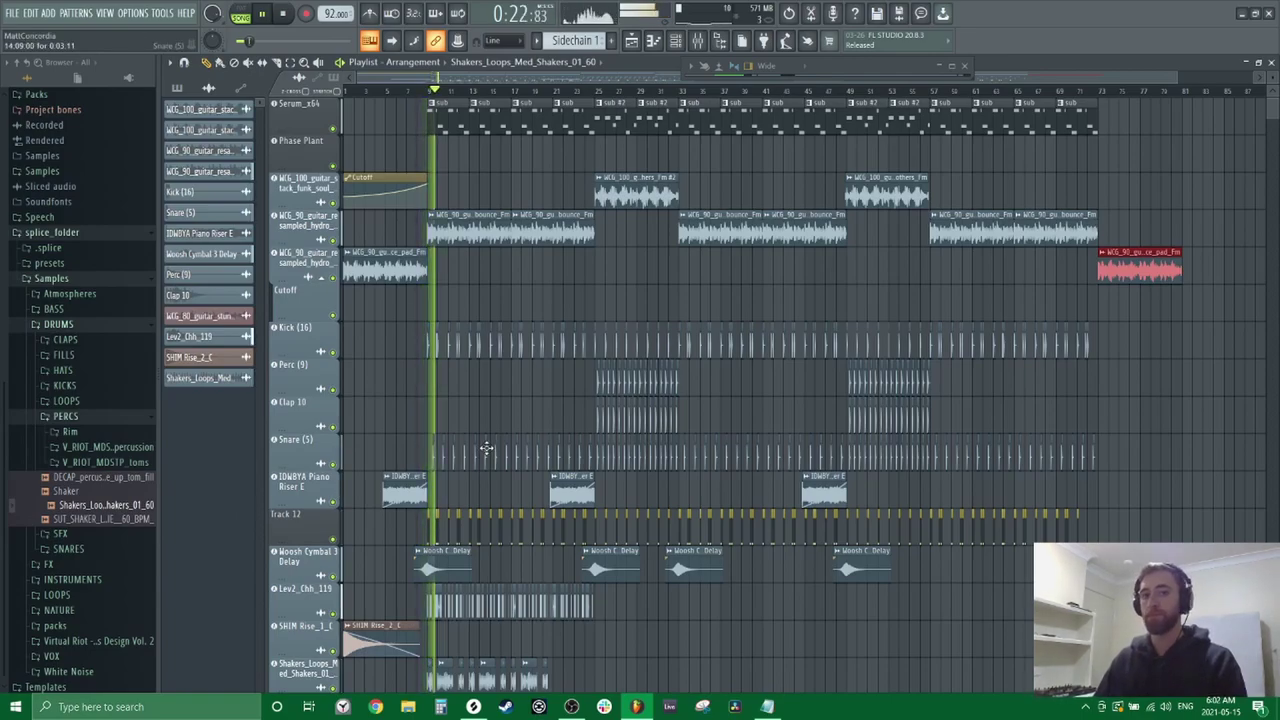
pyautogui.scroll(-1, 508, 449)
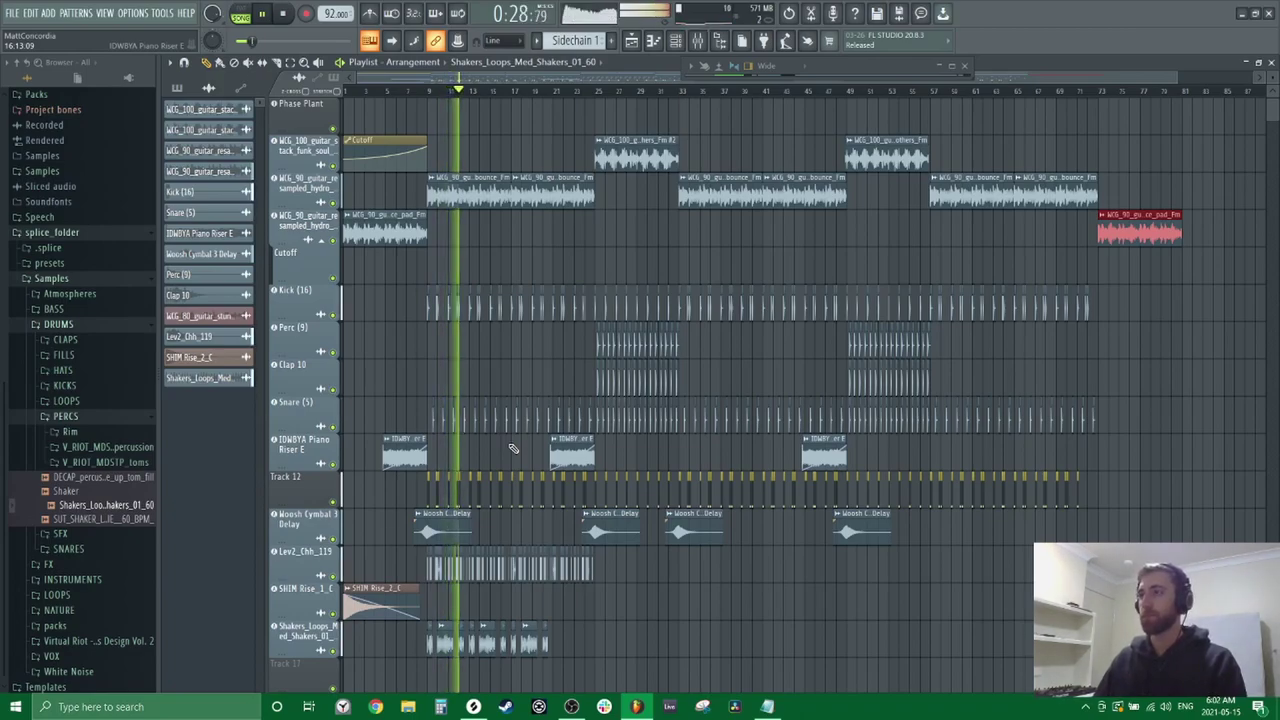
pyautogui.scroll(1, 511, 449)
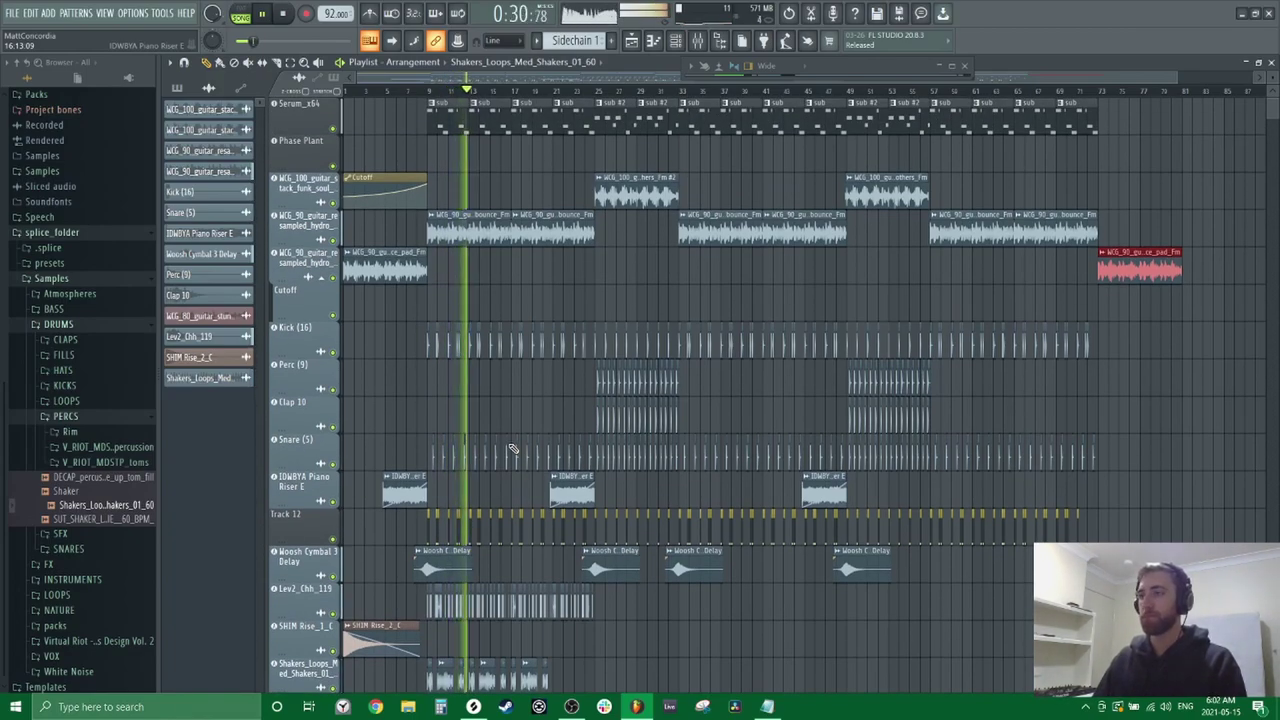